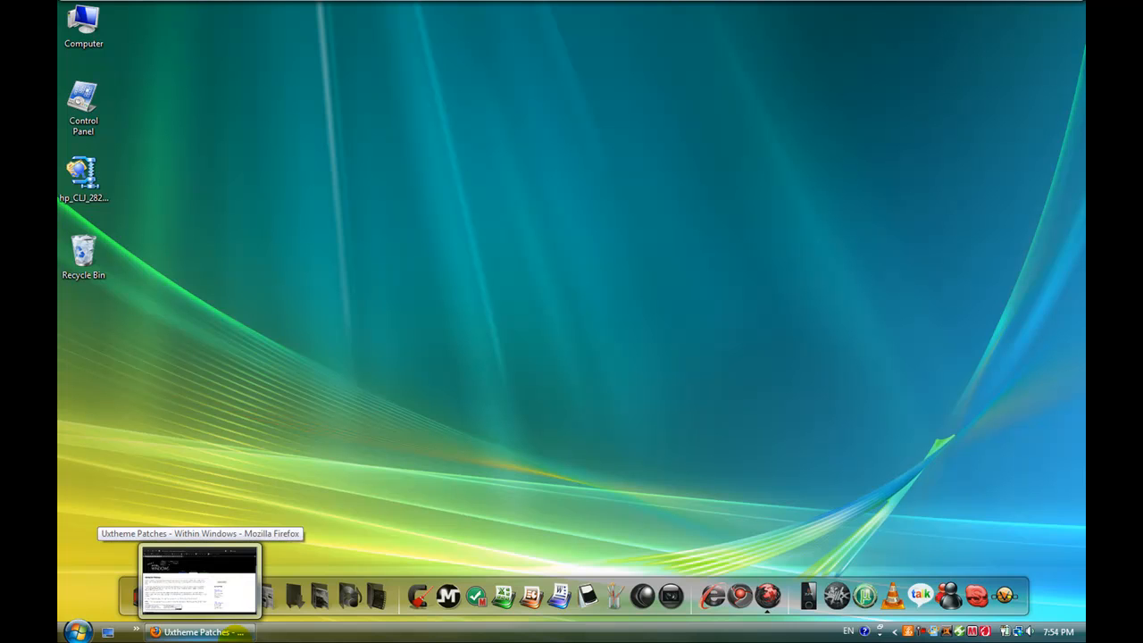
Step: Switch to Firefox and bring the patch list on the withinwindows.com/uxtheme-patches page into view
click(198, 578)
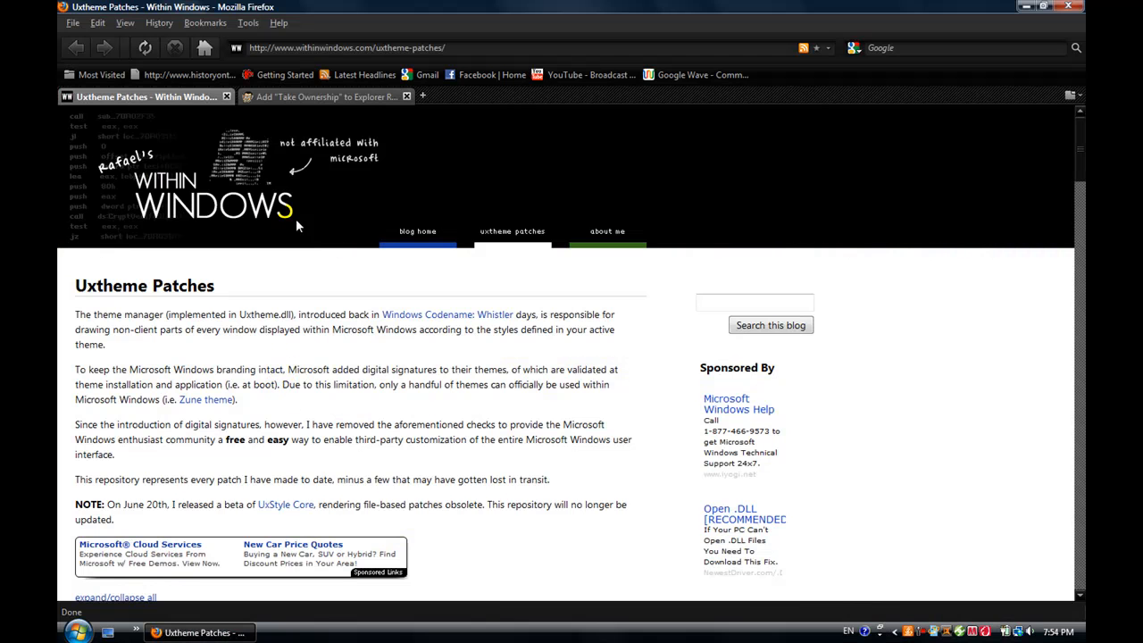
click(371, 48)
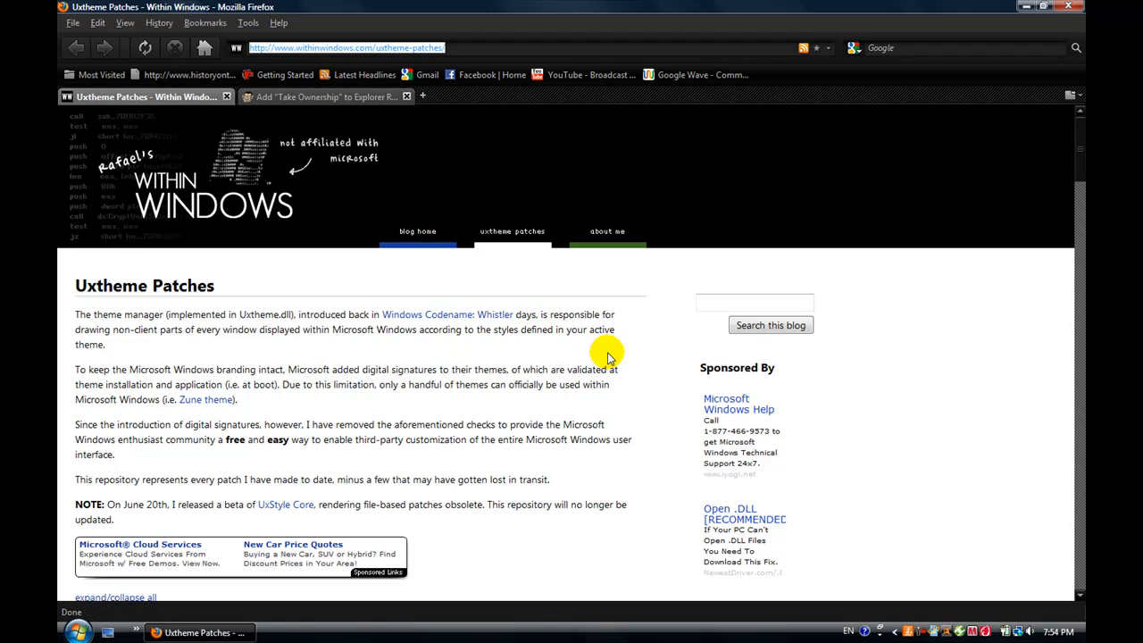
scroll(607, 357, down, 3)
click(516, 320)
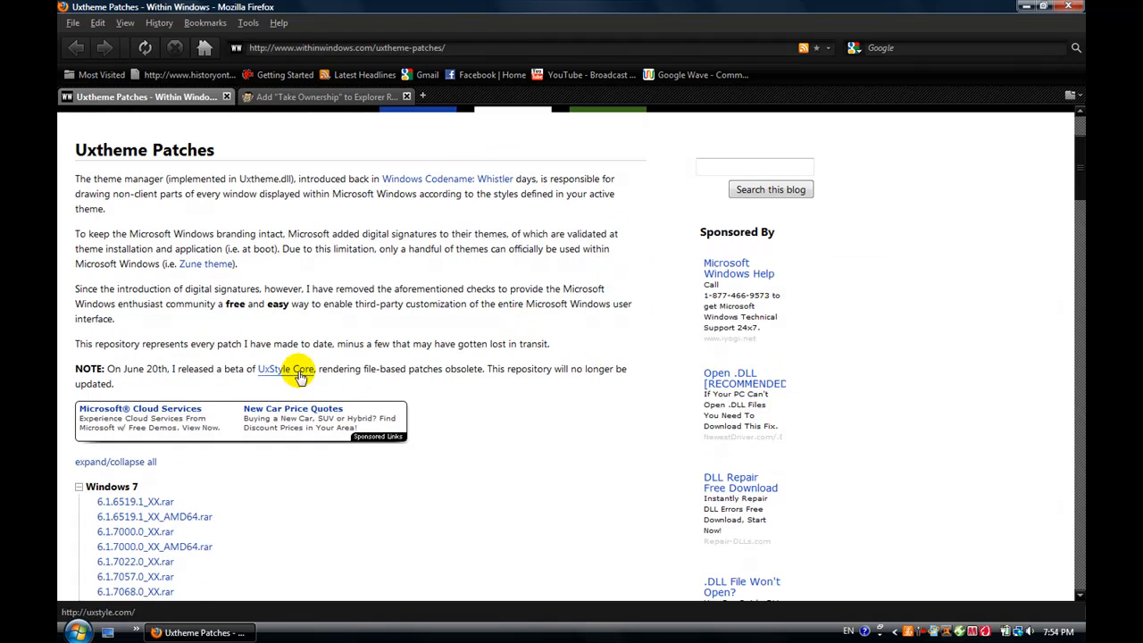
Step: Collapse the whole patch list and expand only the Windows Vista group
click(100, 466)
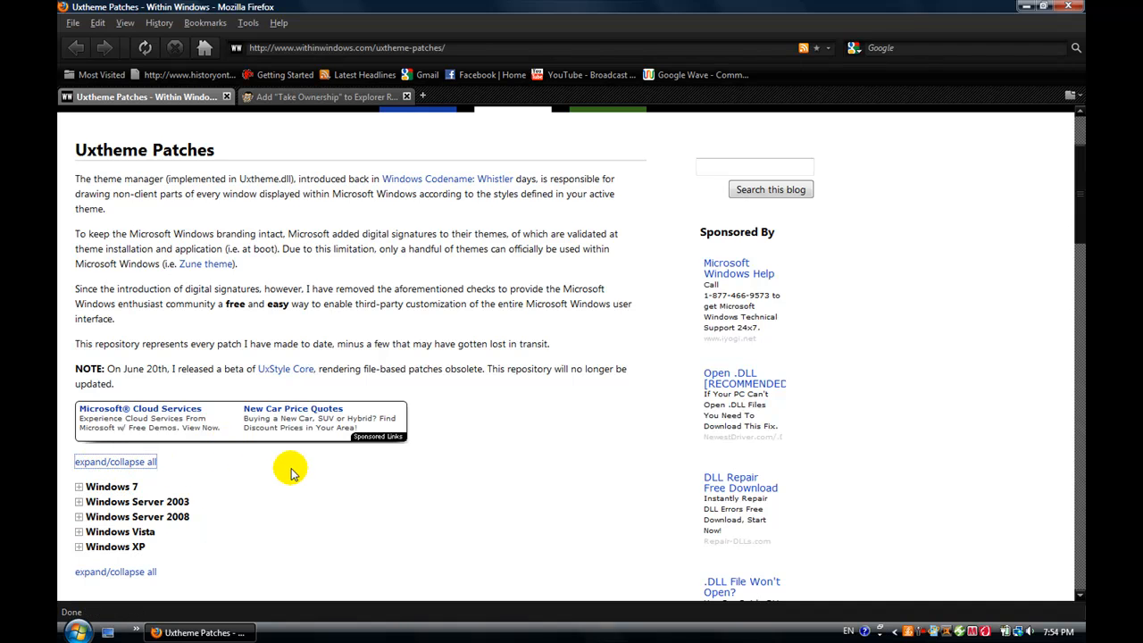
scroll(290, 471, down, 2)
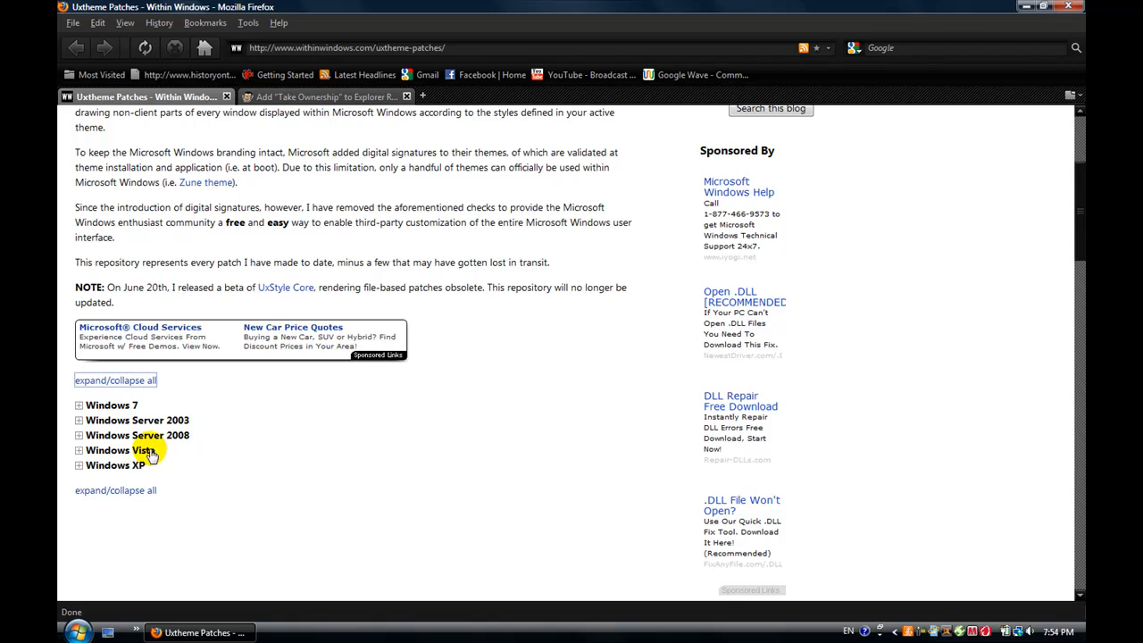
click(78, 452)
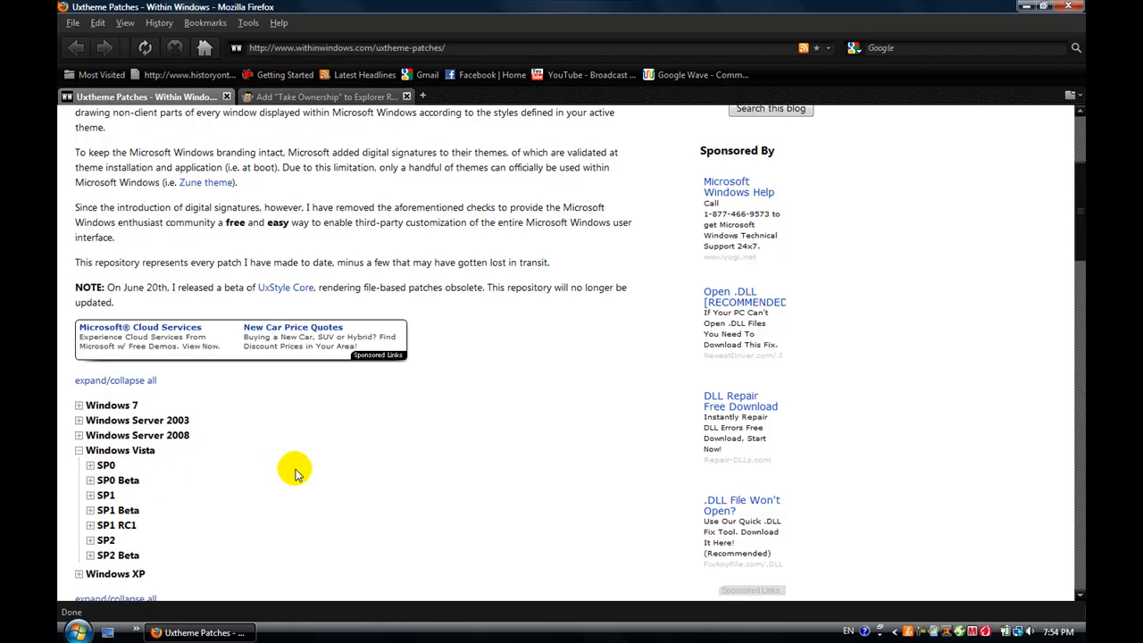
scroll(295, 470, down, 2)
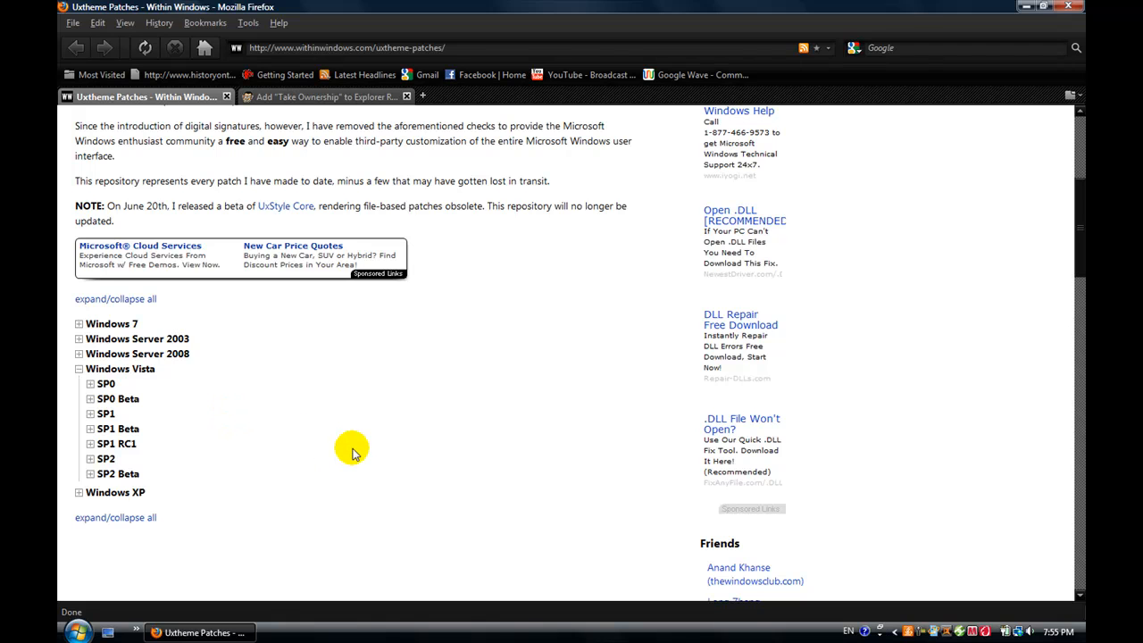
Step: Check the computer's Windows edition, service pack and system type in its system properties, leaving that window minimized
click(77, 632)
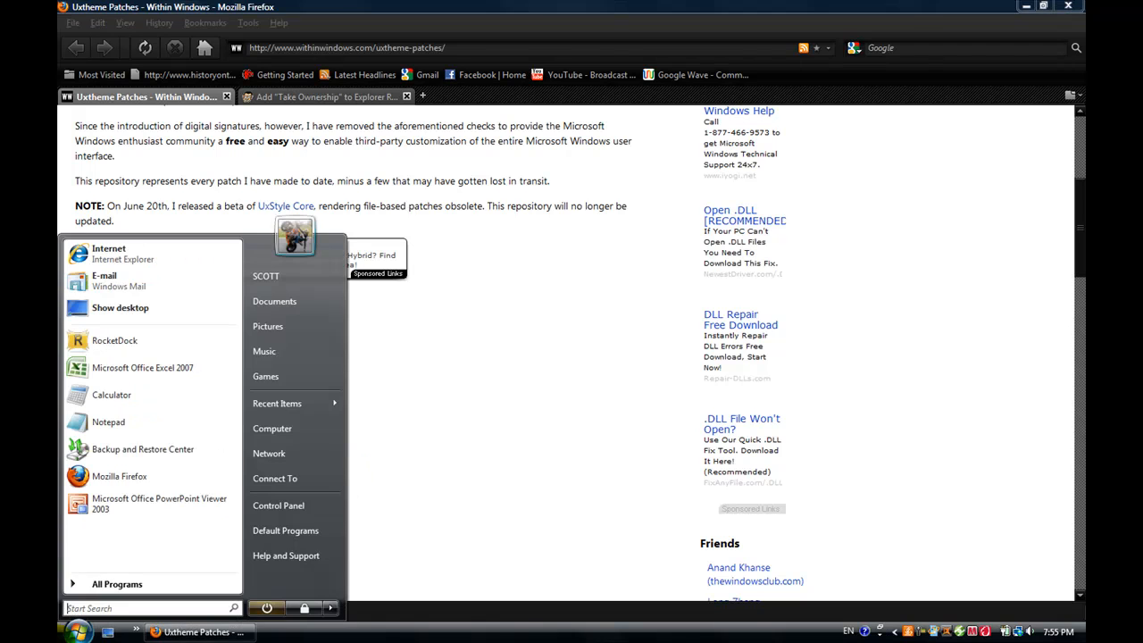
right_click(281, 431)
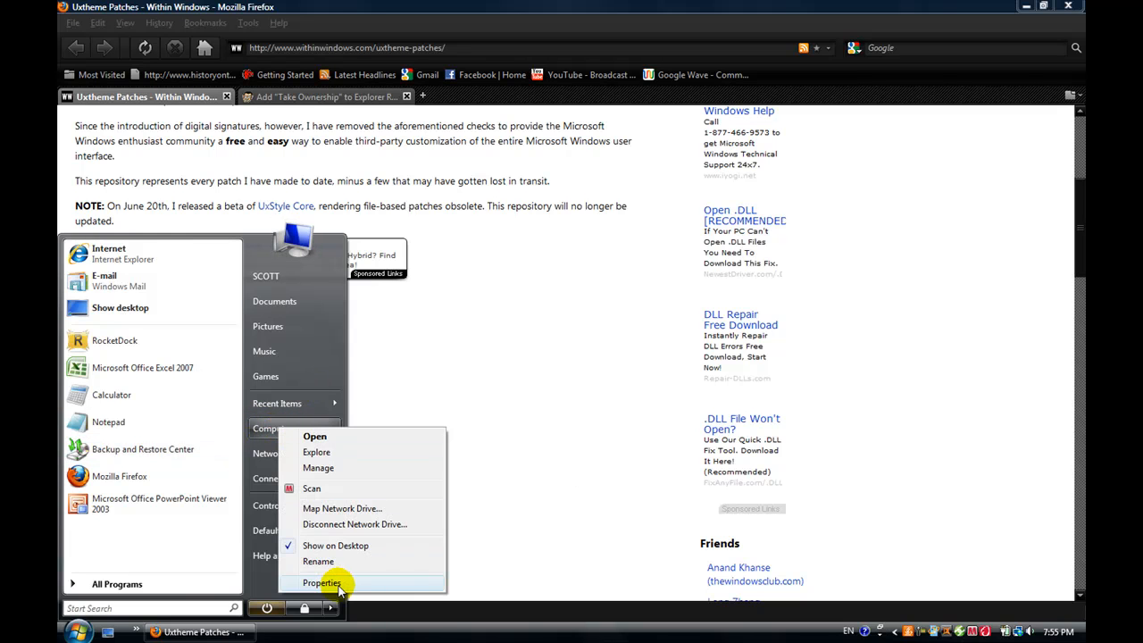
click(323, 583)
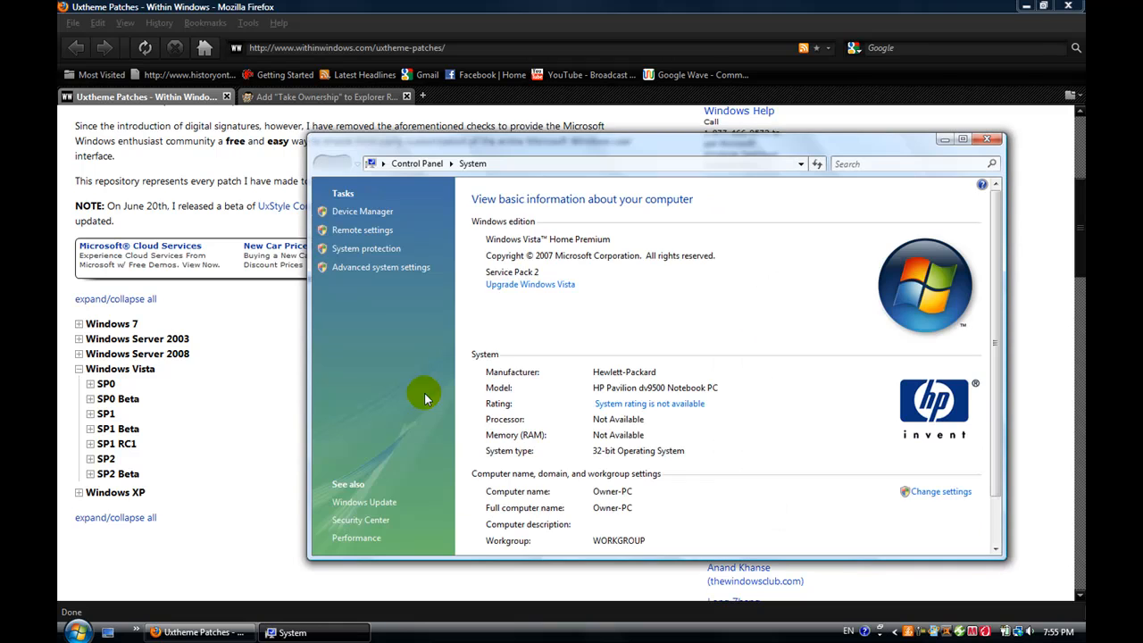
drag(779, 152, 652, 122)
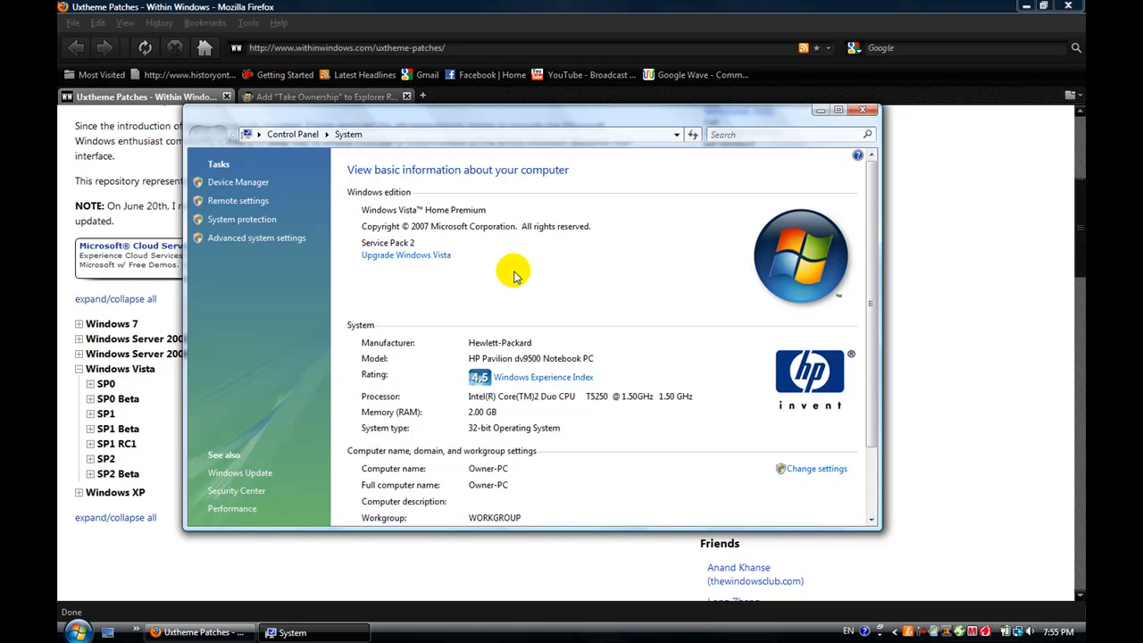
click(818, 112)
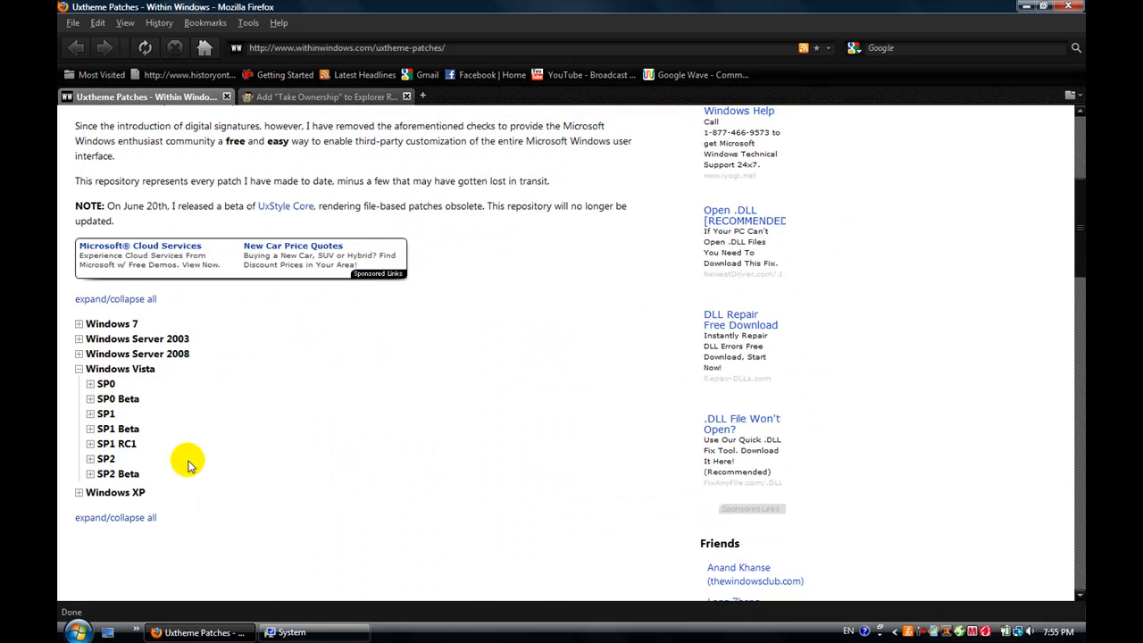
Step: Expand the SP2 patches under Windows Vista and compare them with the system type in the System window
click(91, 459)
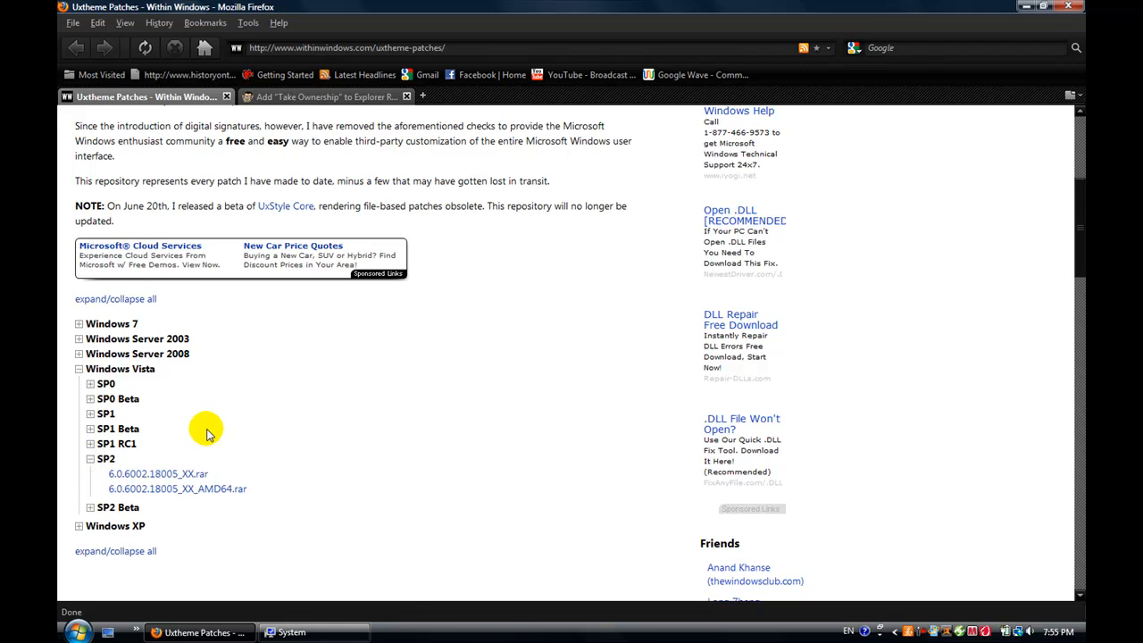
scroll(314, 453, down, 2)
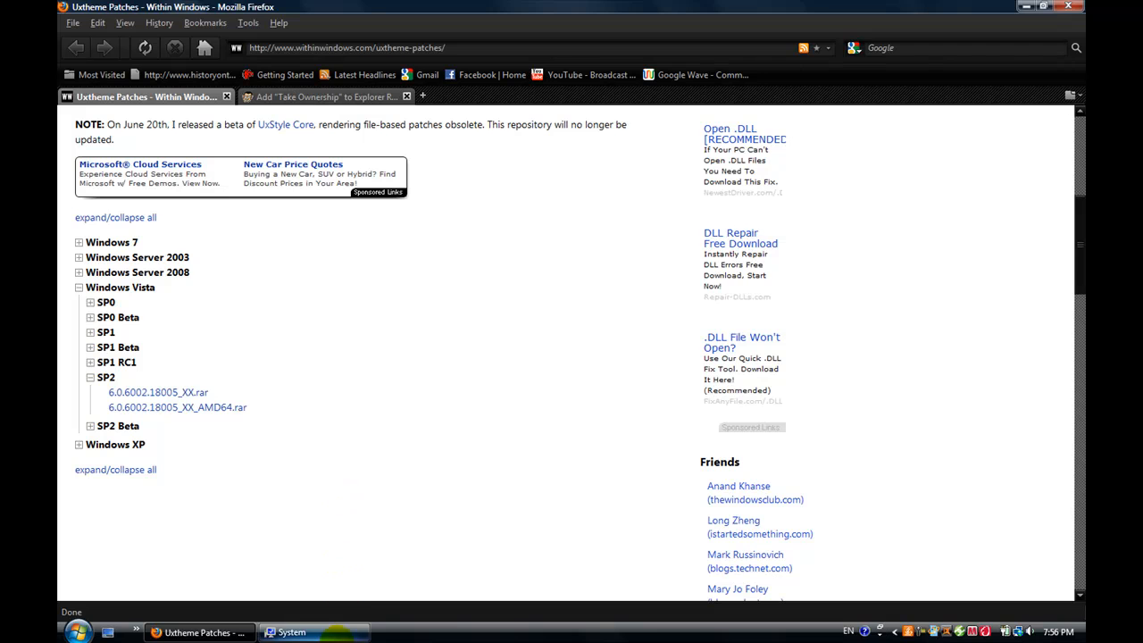
click(328, 632)
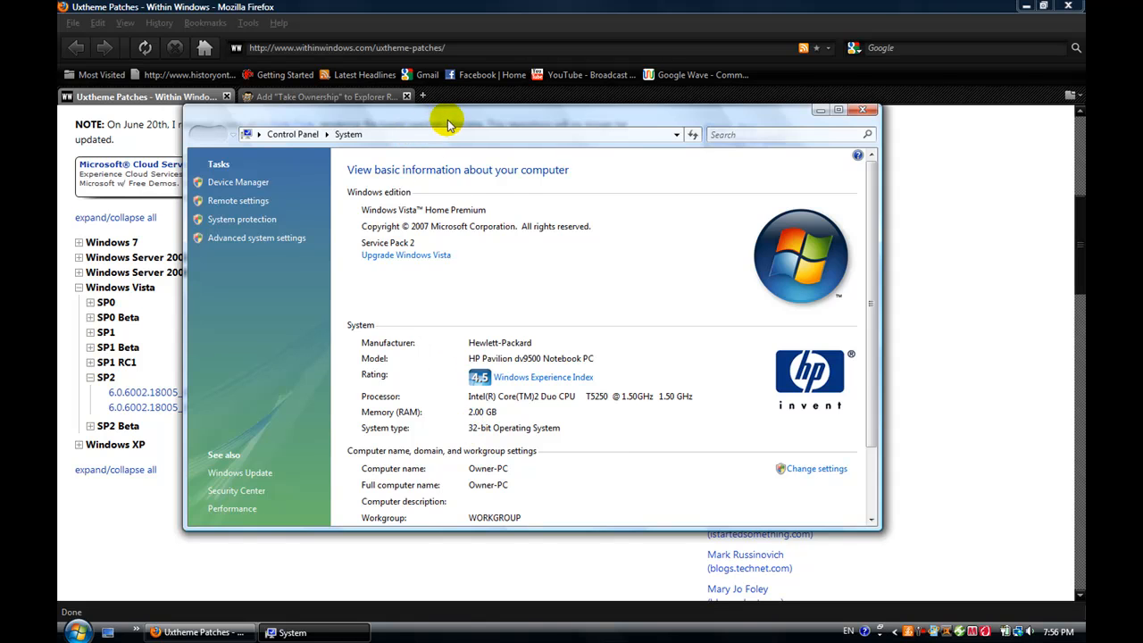
drag(440, 125, 571, 129)
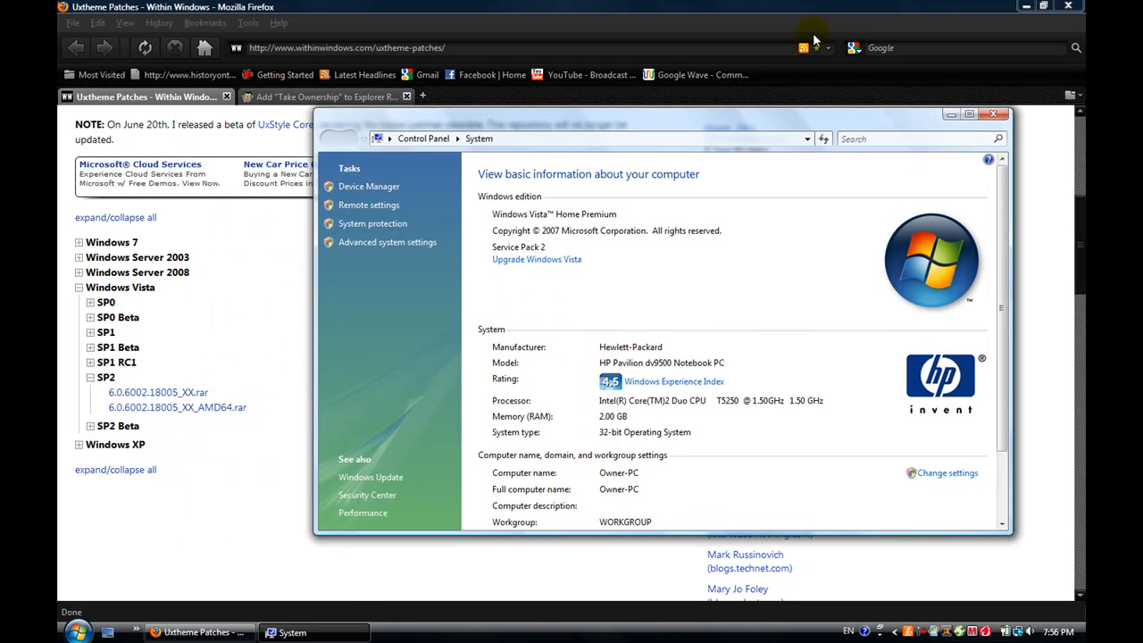
click(814, 40)
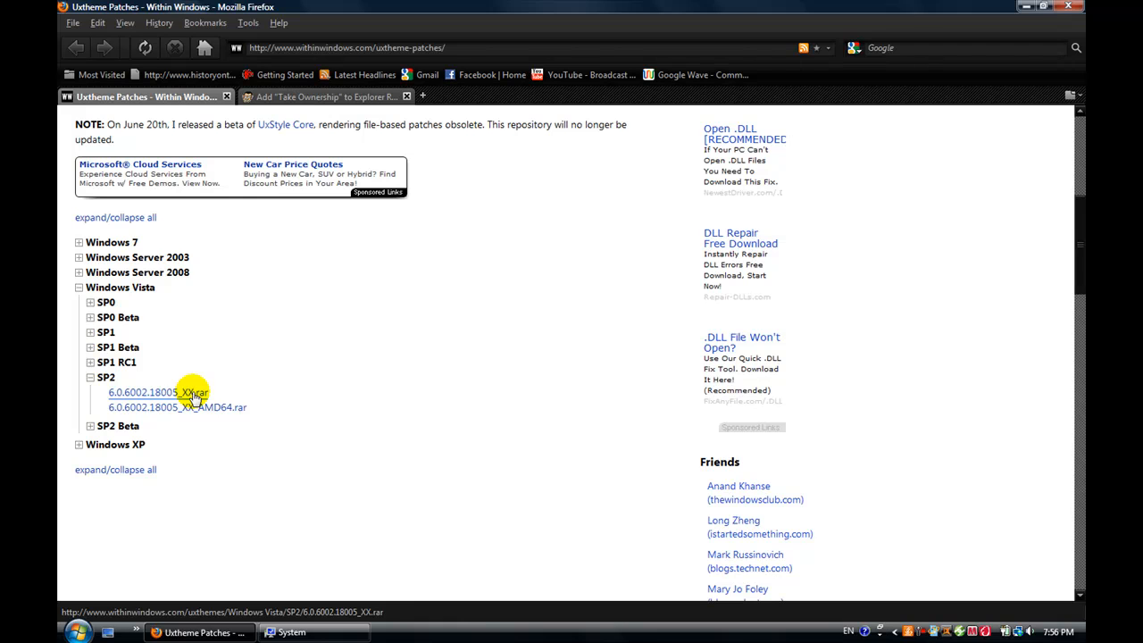
Step: Download 6.0.6002.18005_XX.rar to the Desktop and close the Downloads window
click(193, 394)
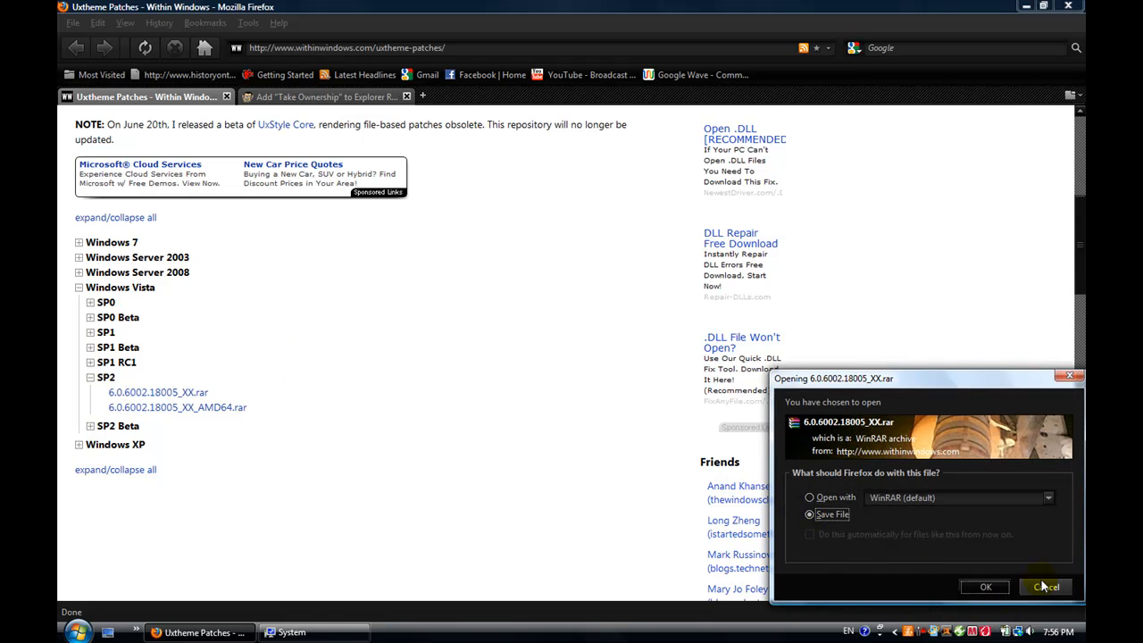
click(984, 585)
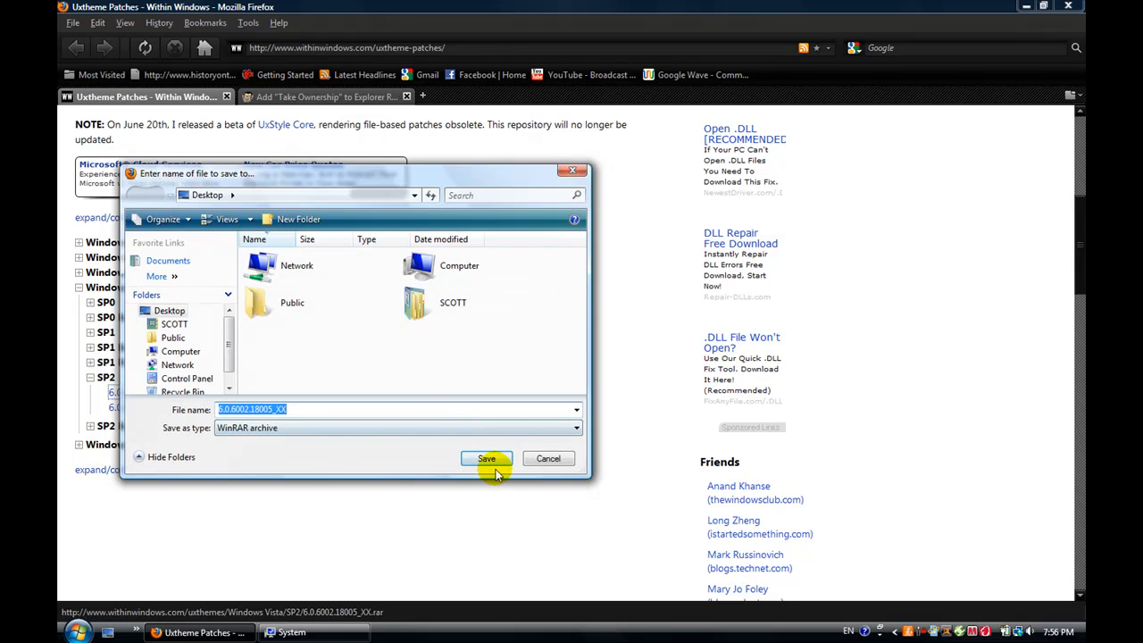
click(486, 460)
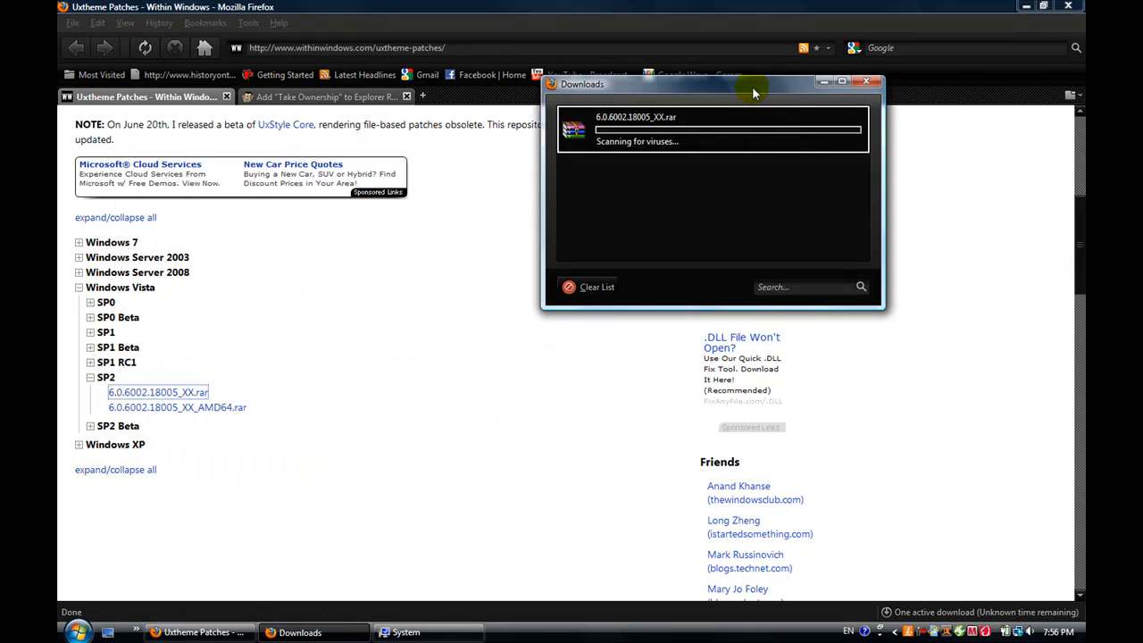
click(867, 82)
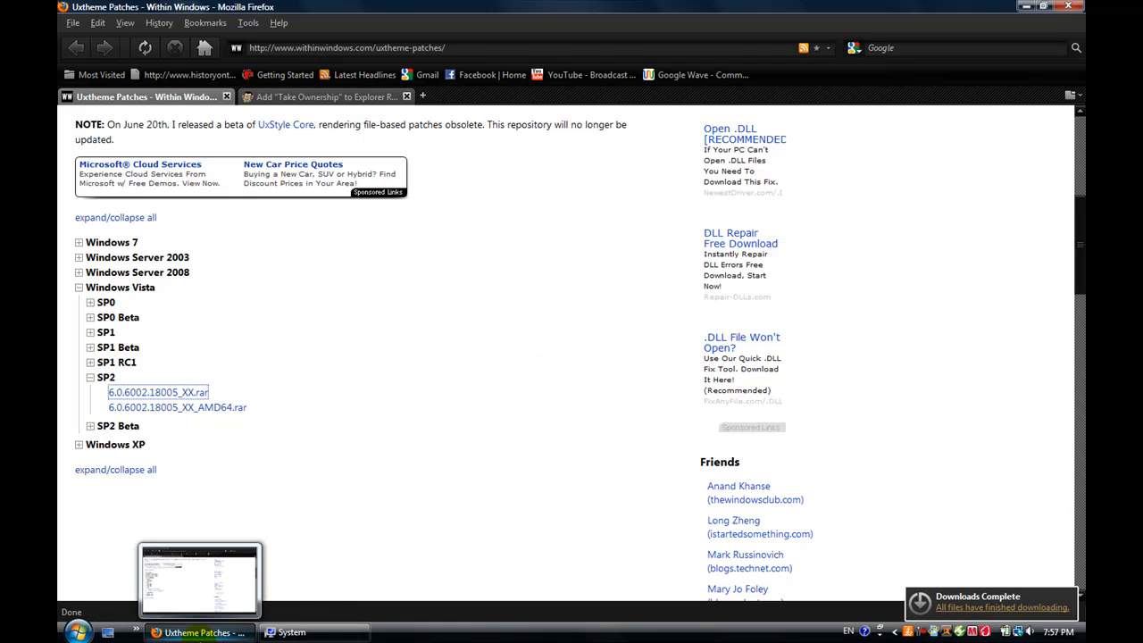
Step: Clear the browser and System windows off the desktop and extract the 6.0.6002.18005_XX archive directly onto it
click(204, 632)
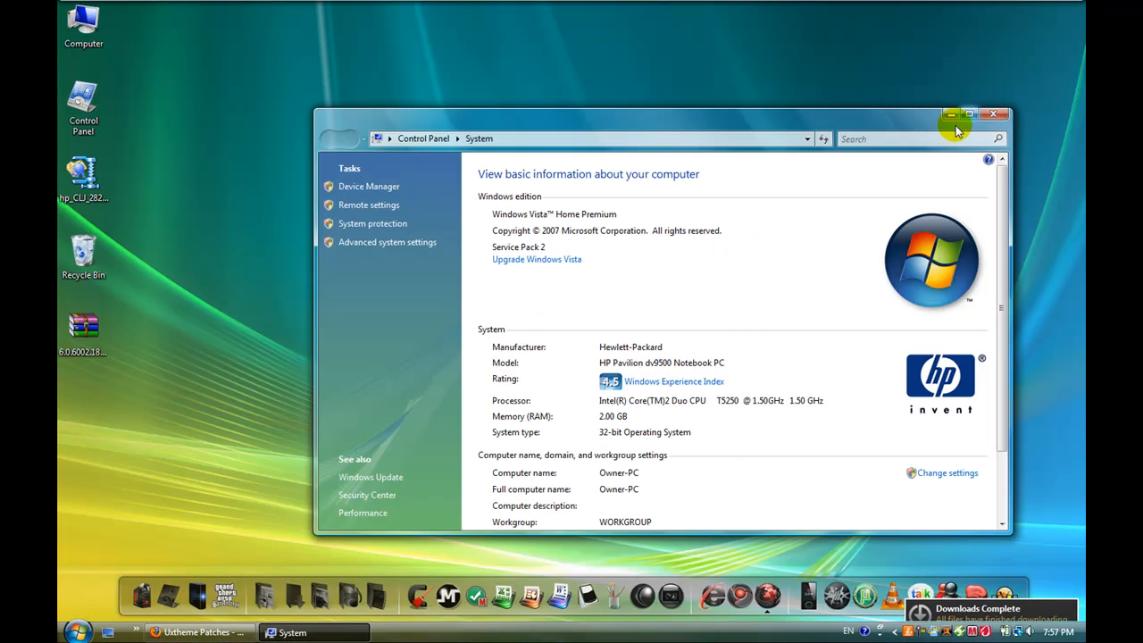
click(993, 117)
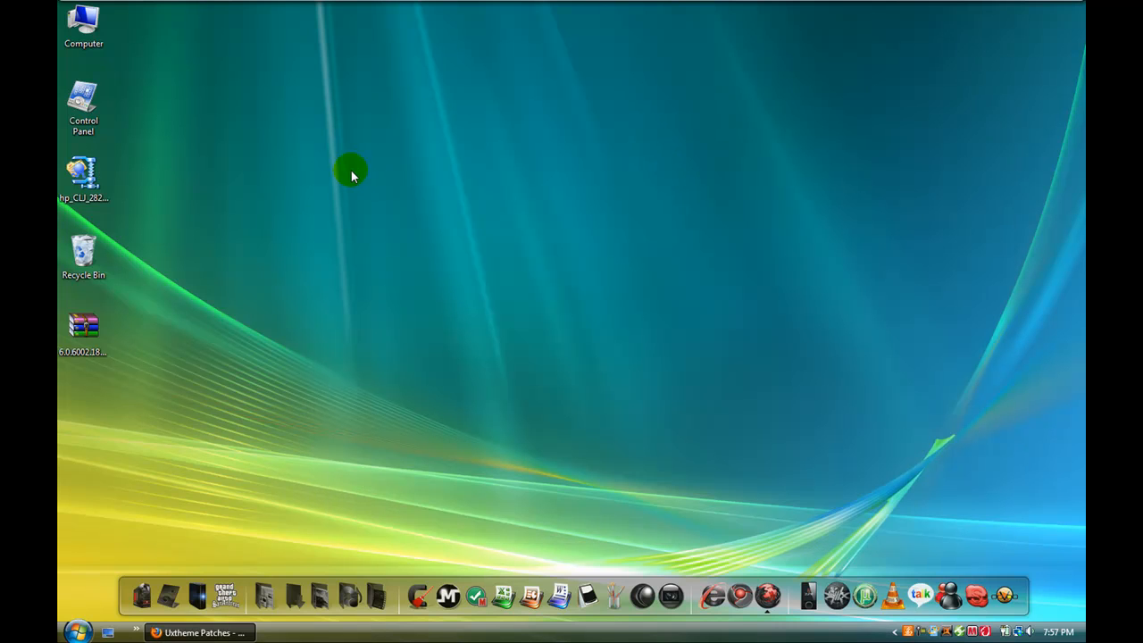
click(95, 332)
click(195, 351)
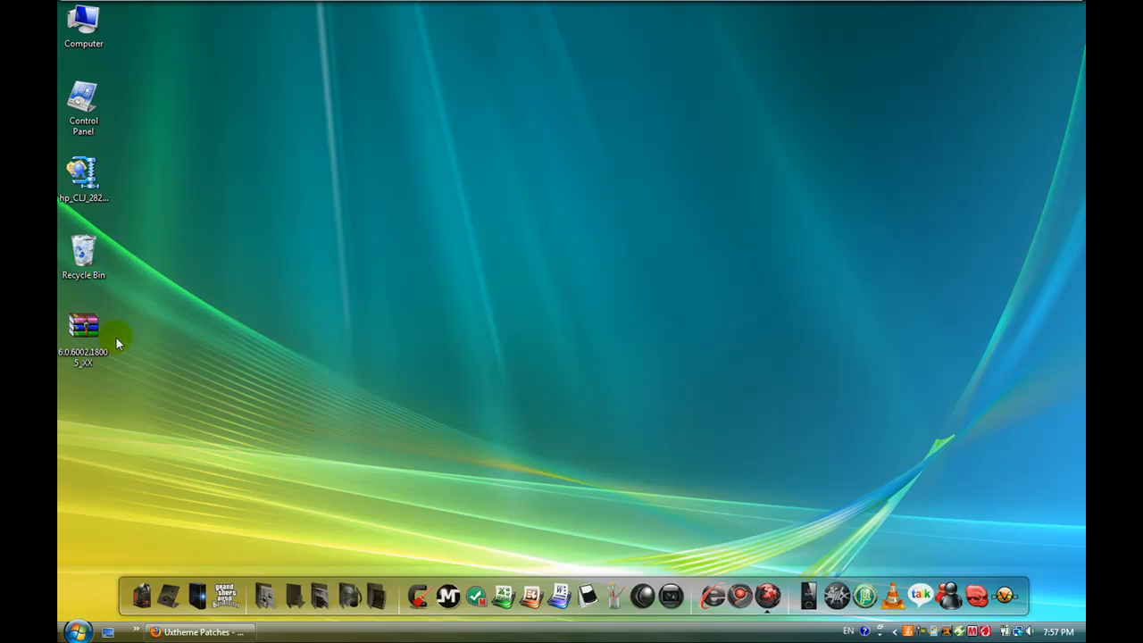
right_click(91, 335)
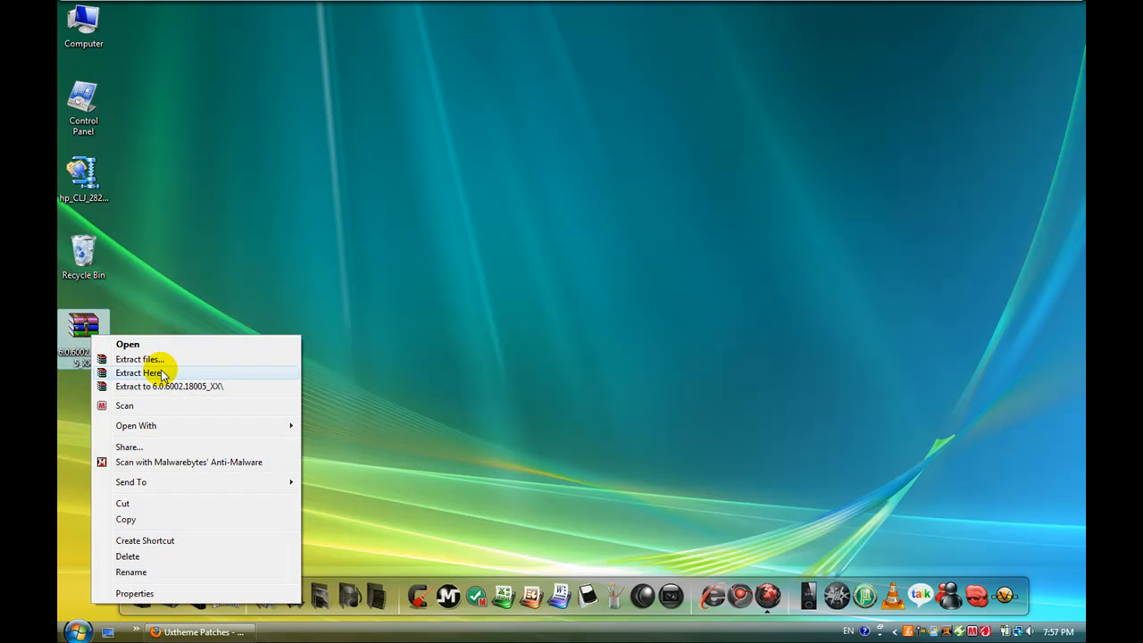
click(160, 371)
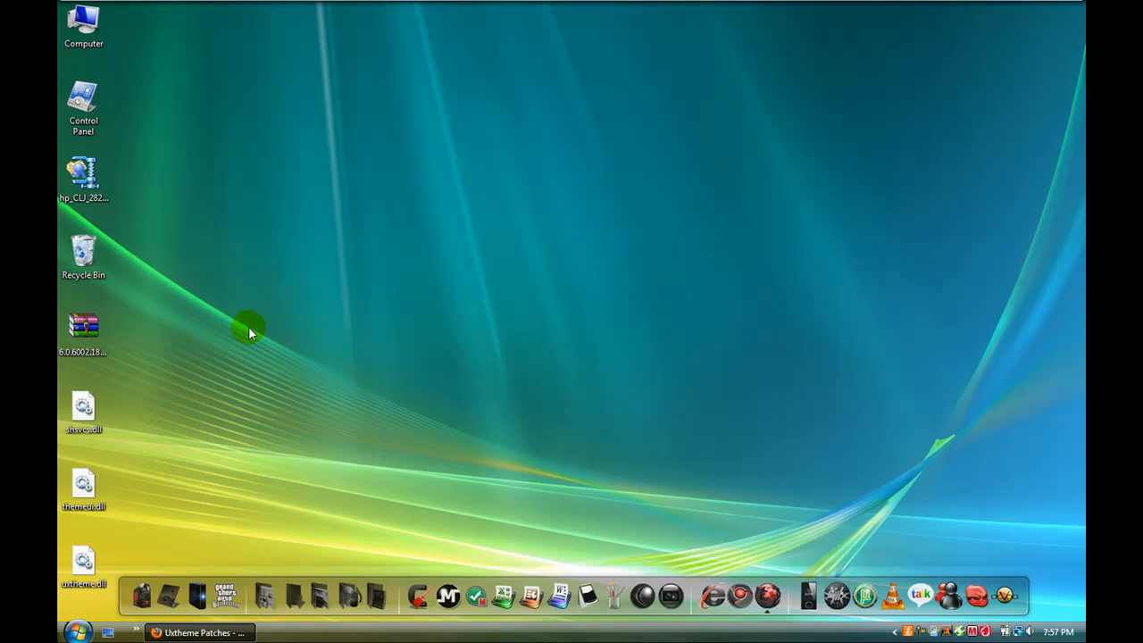
Step: Move the archive aside and place shsvcs.dll, themeui.dll and uxtheme.dll in a second column beside the existing desktop icons
drag(85, 329, 230, 348)
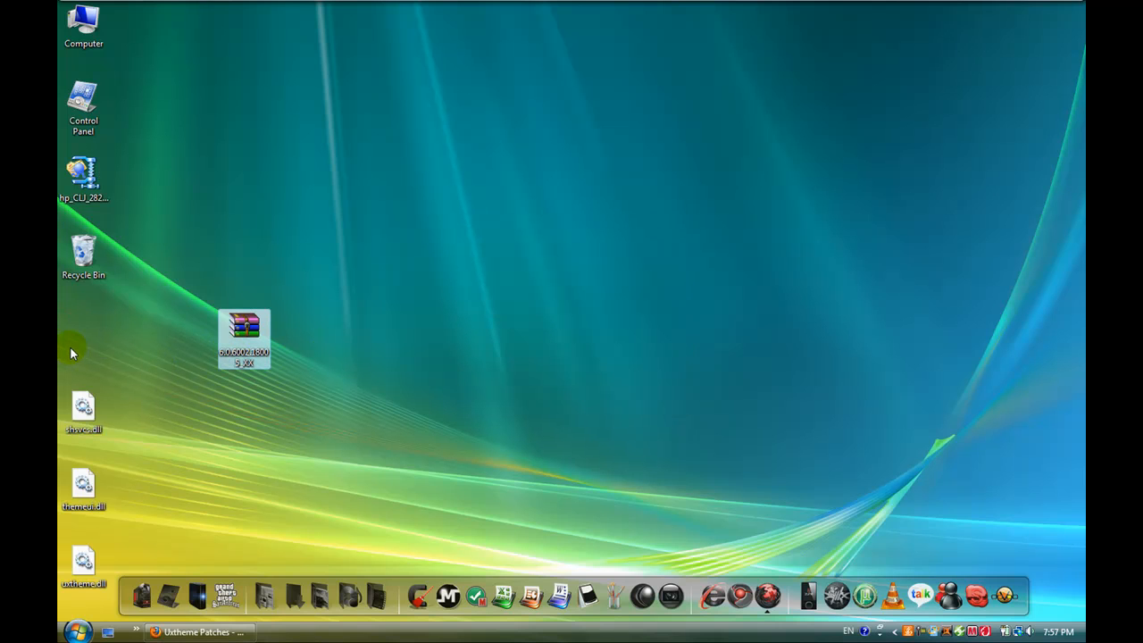
drag(68, 333, 106, 552)
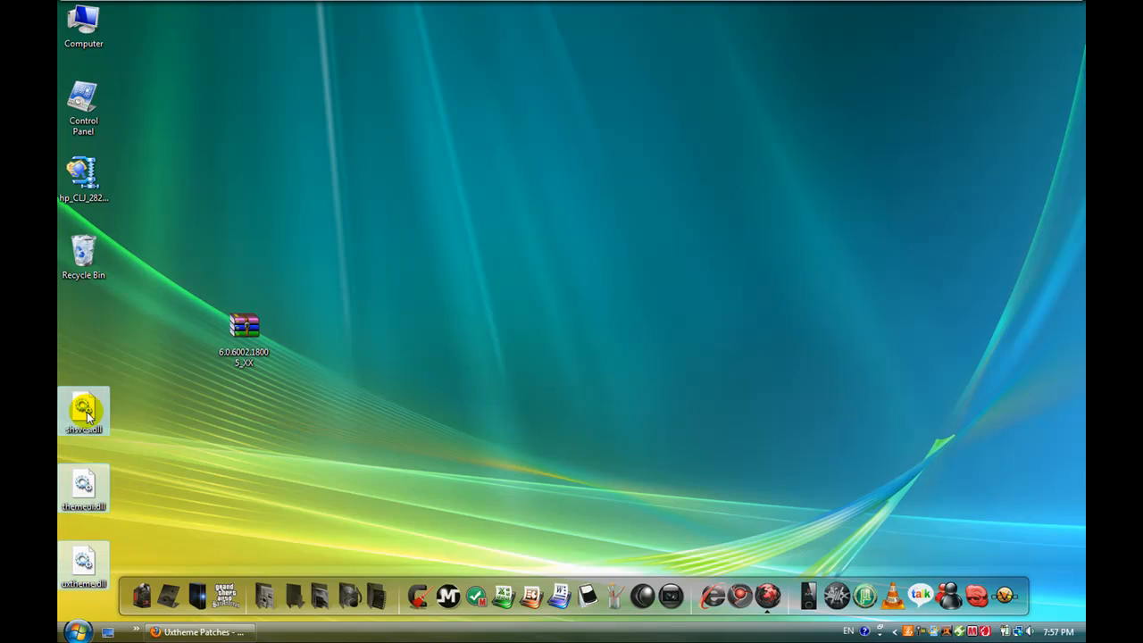
drag(85, 408, 192, 104)
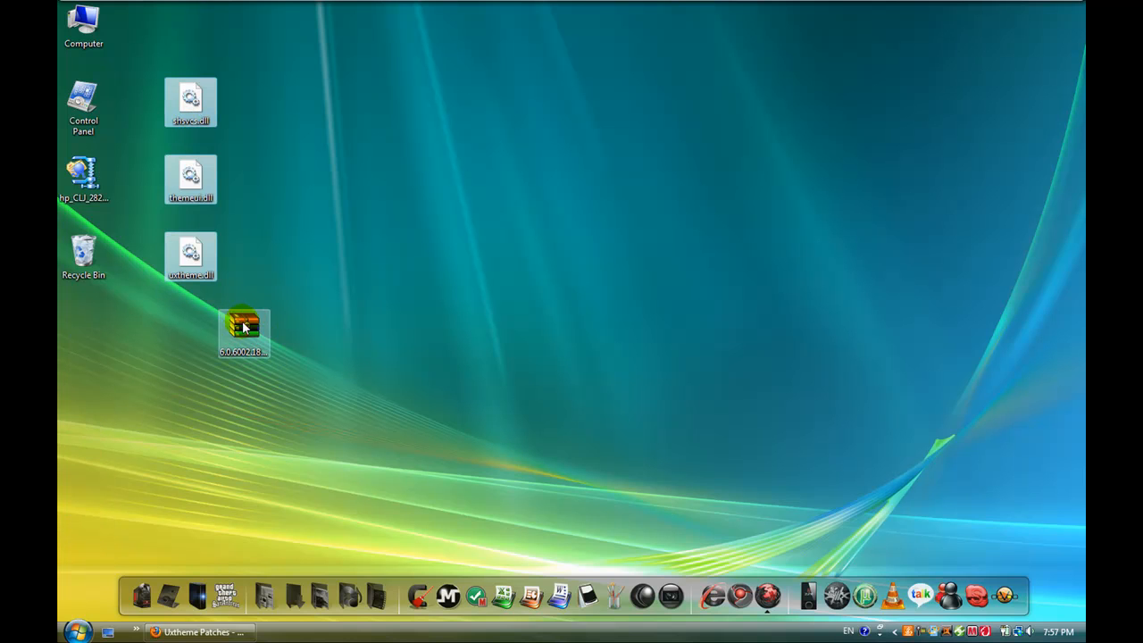
Step: Delete the 6.0.6002.18005_XX archive from the desktop
click(250, 336)
key(Delete)
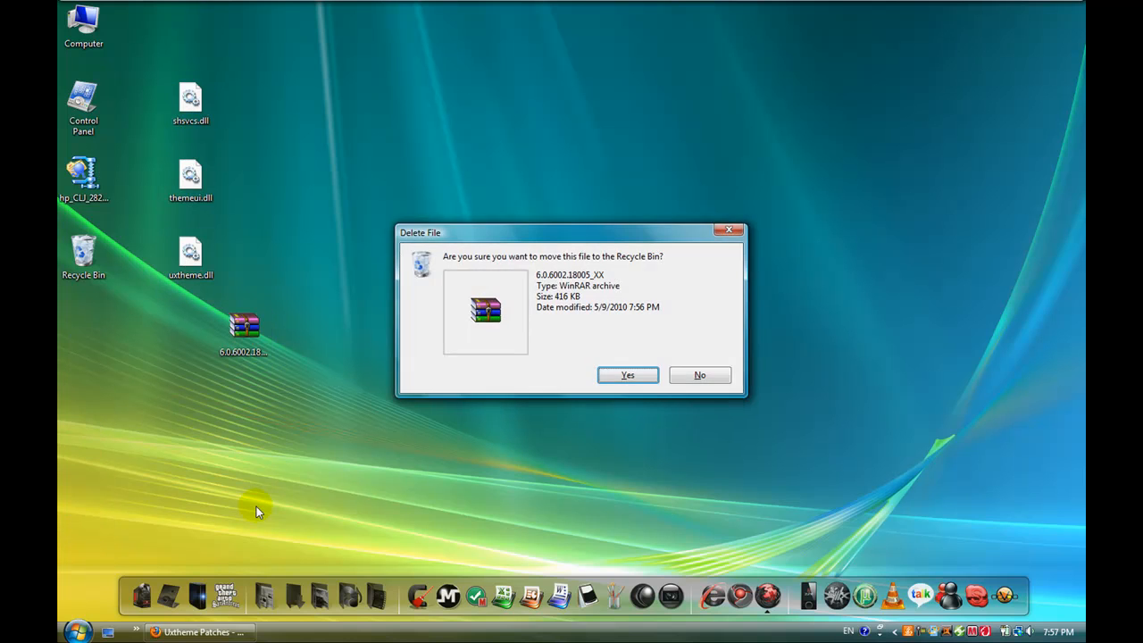
key(Return)
Step: Examine the extracted shsvcs.dll, themeui.dll and uxtheme.dll files on the desktop one by one
drag(154, 60, 254, 156)
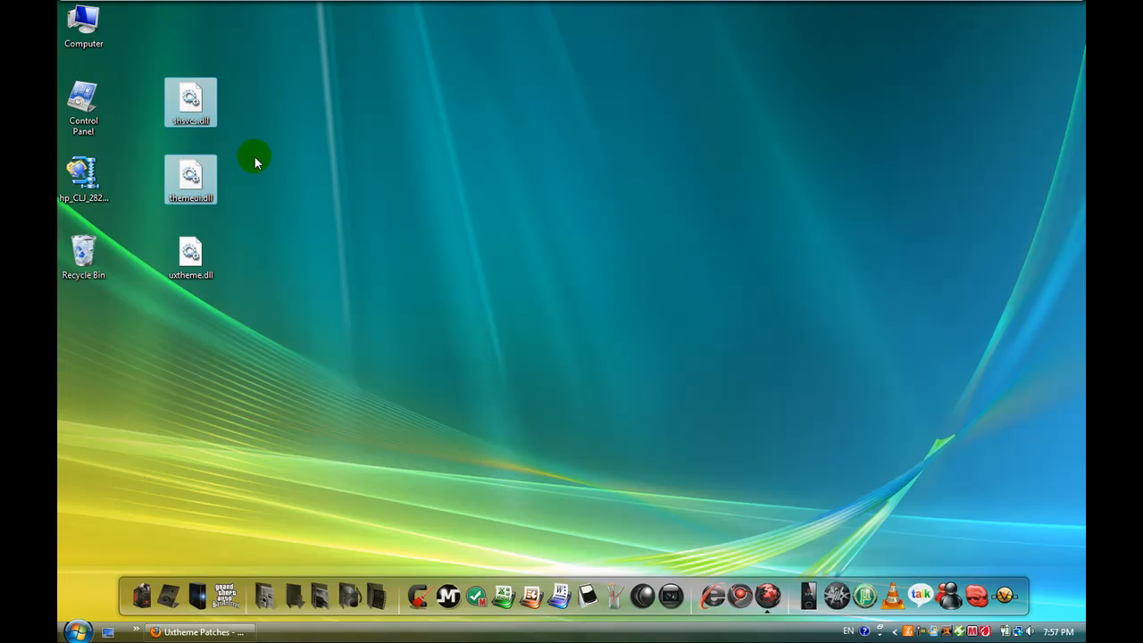
click(211, 111)
click(198, 114)
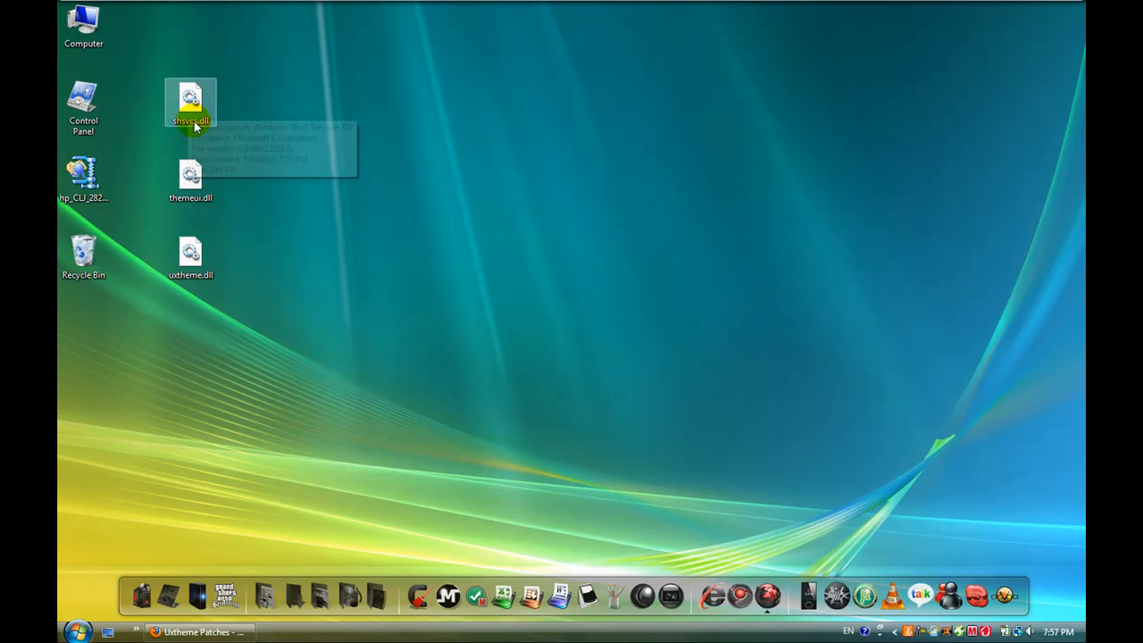
click(185, 207)
click(193, 118)
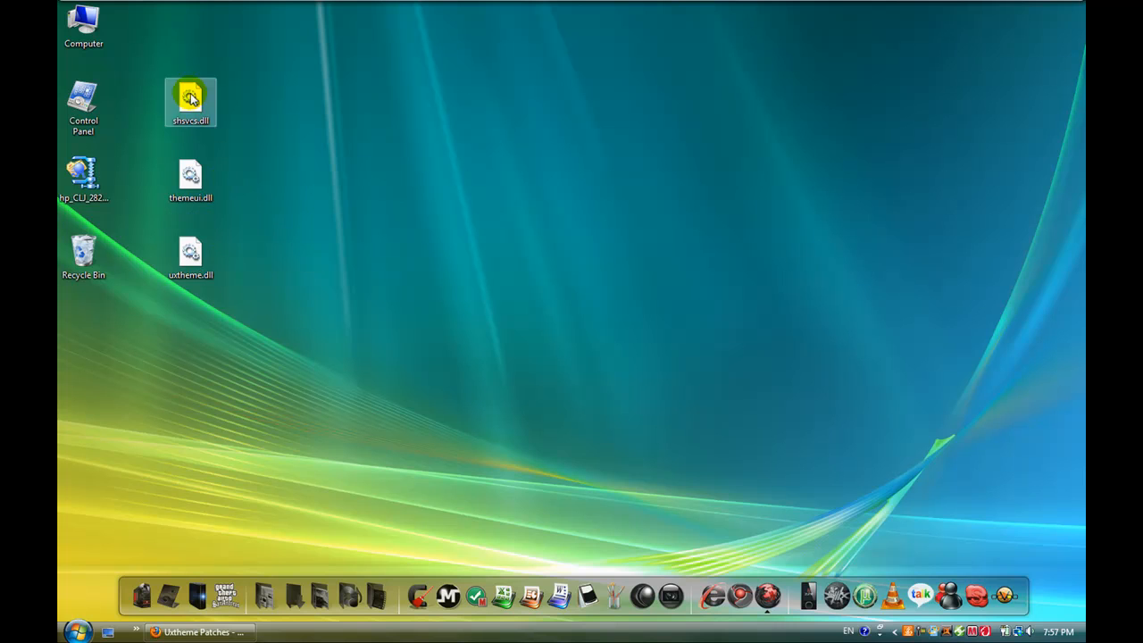
click(184, 192)
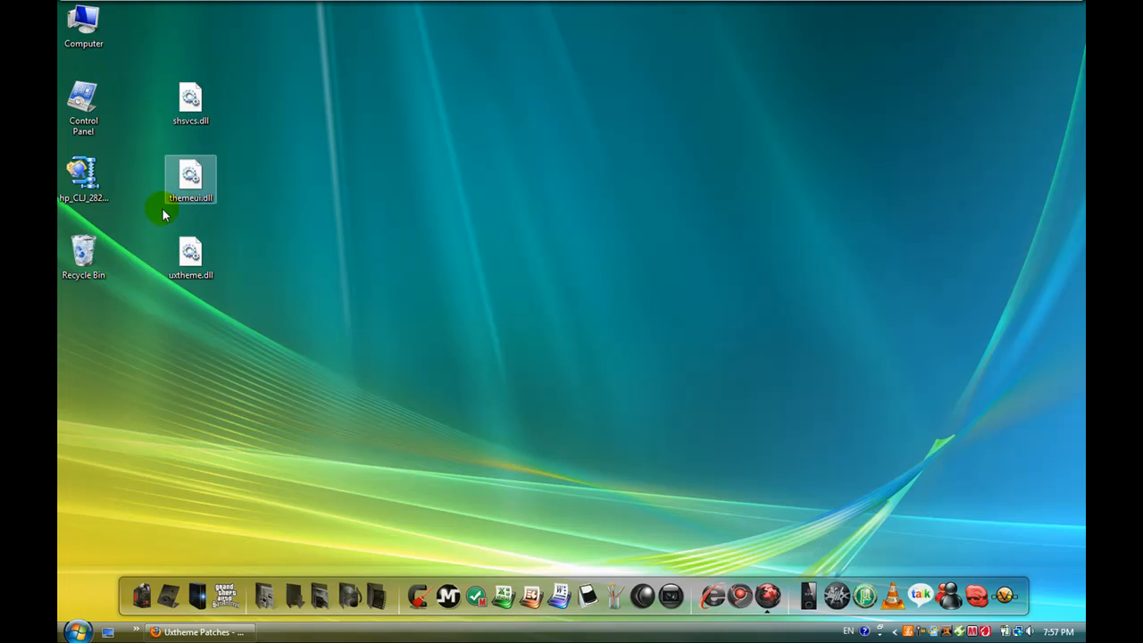
click(212, 250)
click(185, 284)
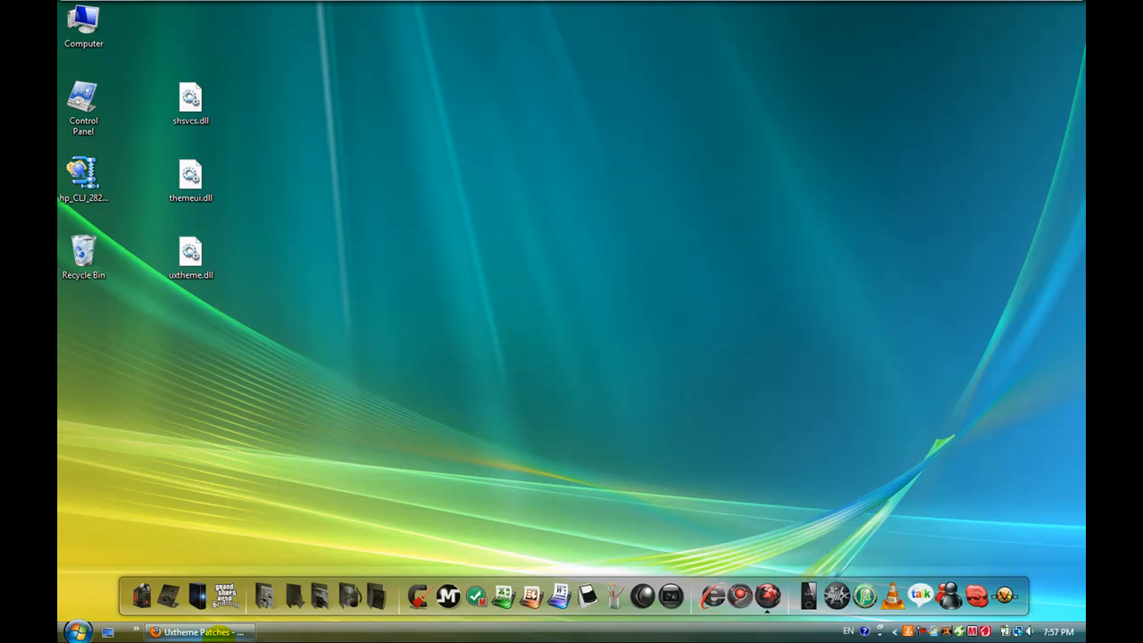
Step: Switch to Firefox and download TakeOwnership.zip from the How-To Geek "Take Ownership" article, saving it to the desktop
click(223, 632)
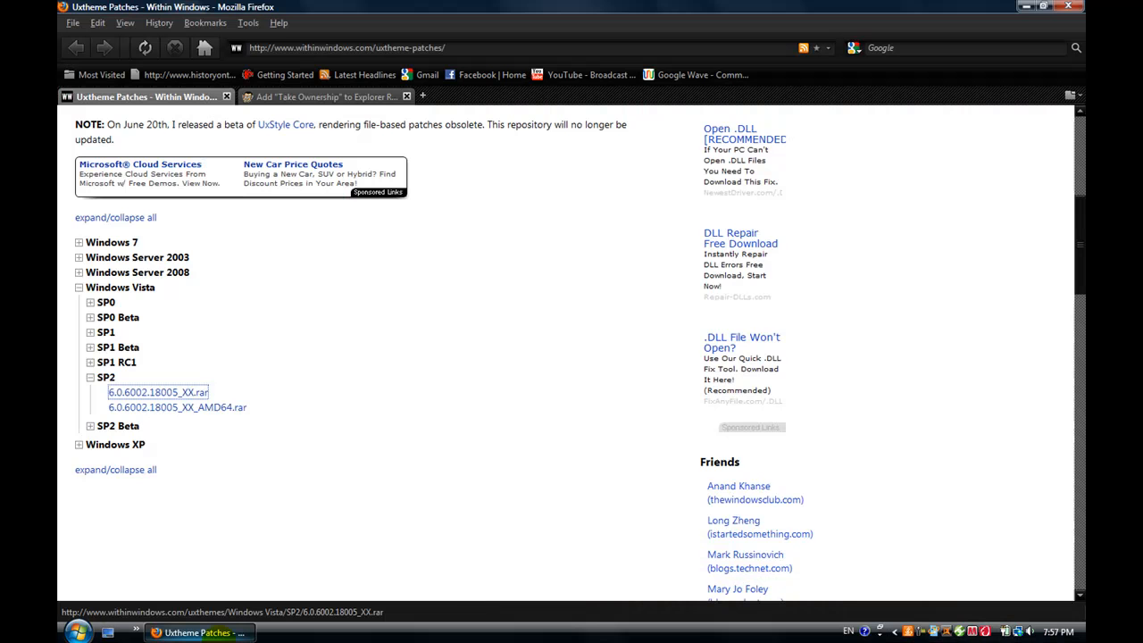
click(308, 96)
click(328, 48)
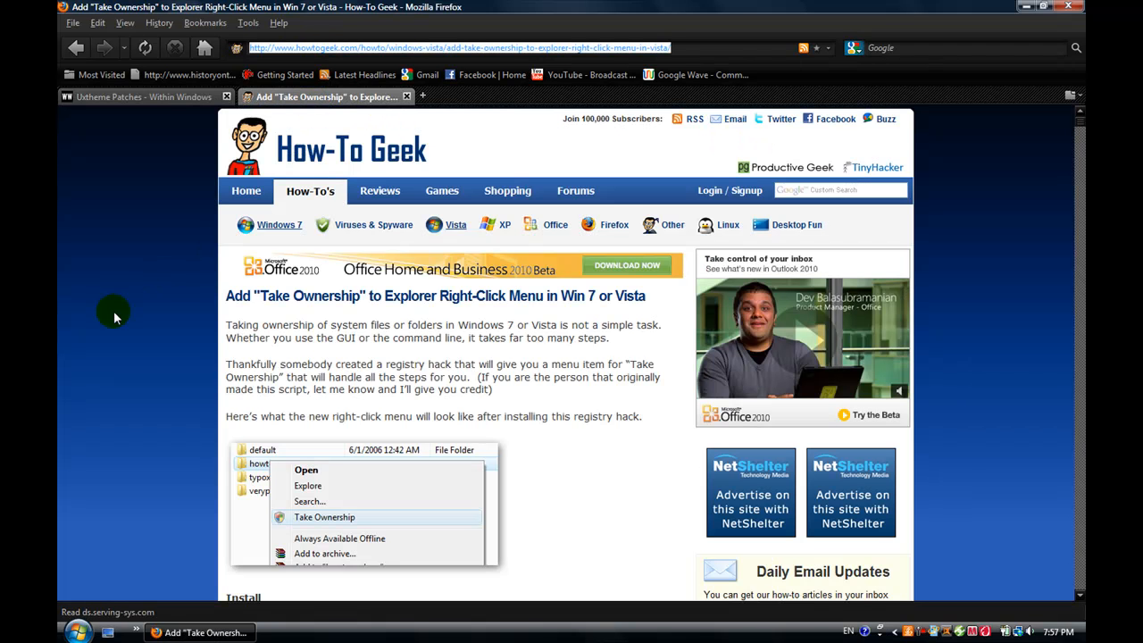
scroll(113, 311, down, 8)
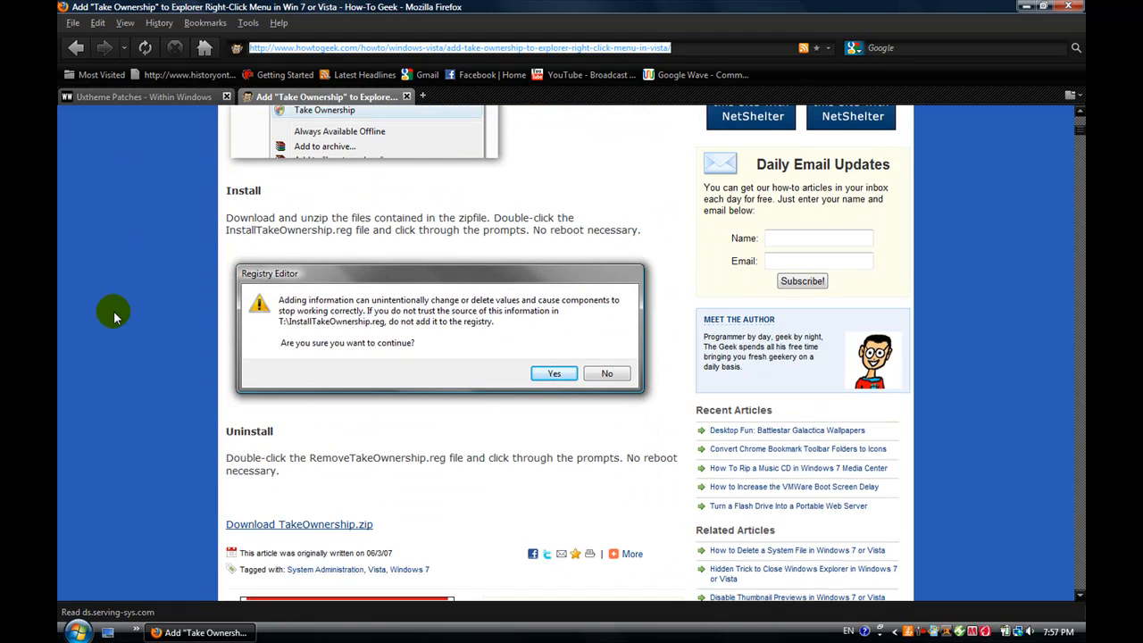
scroll(113, 310, up, 5)
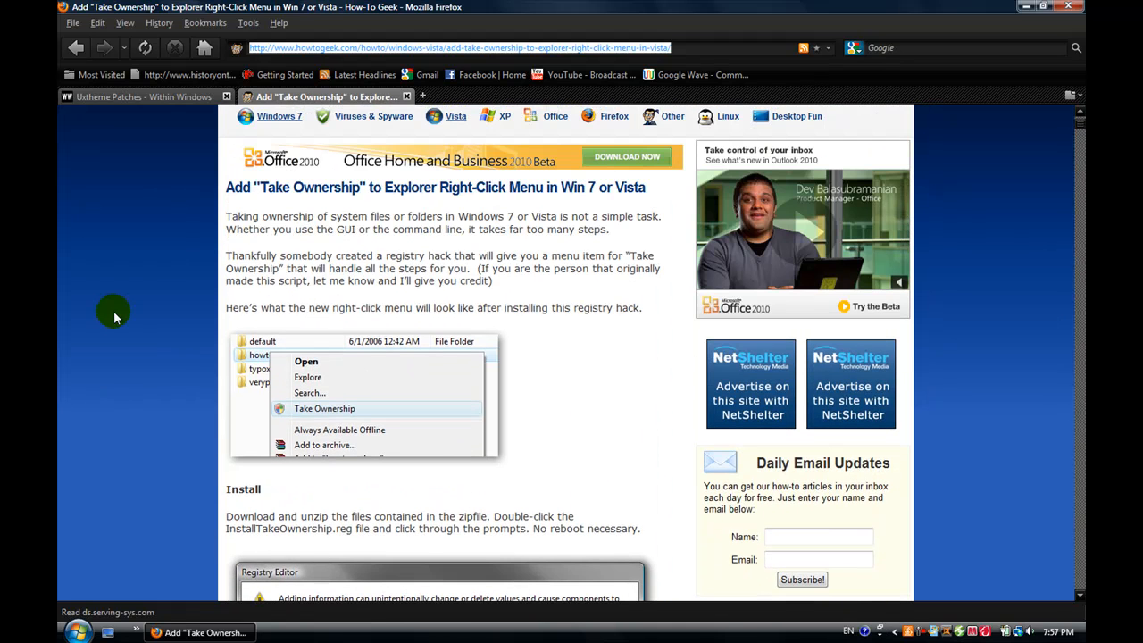
scroll(114, 311, down, 8)
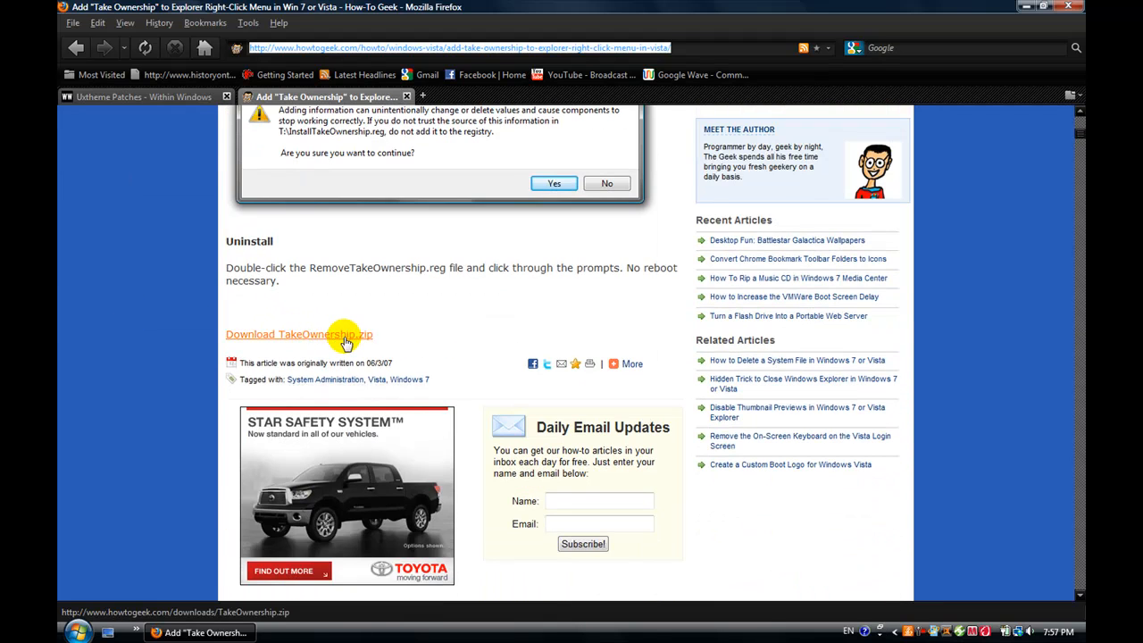
click(343, 334)
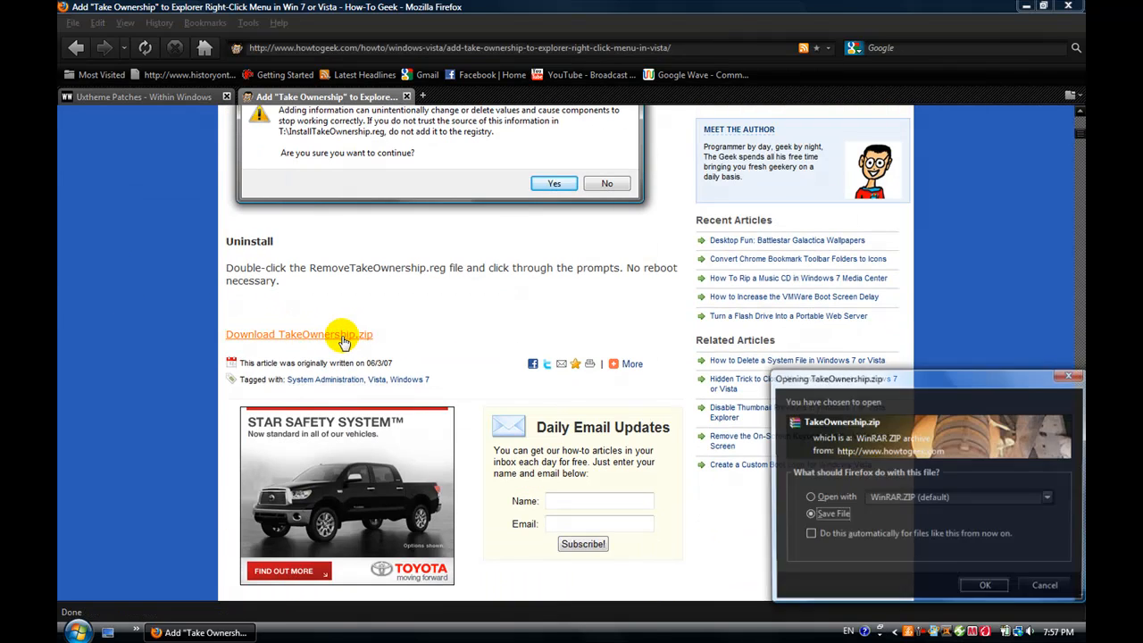
click(985, 587)
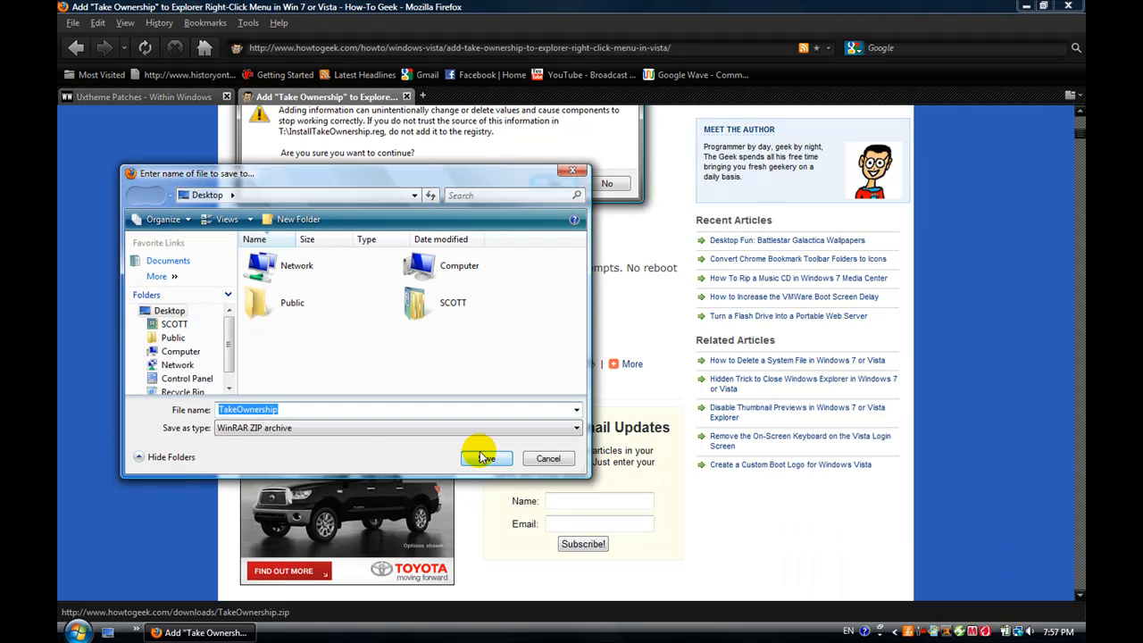
click(486, 459)
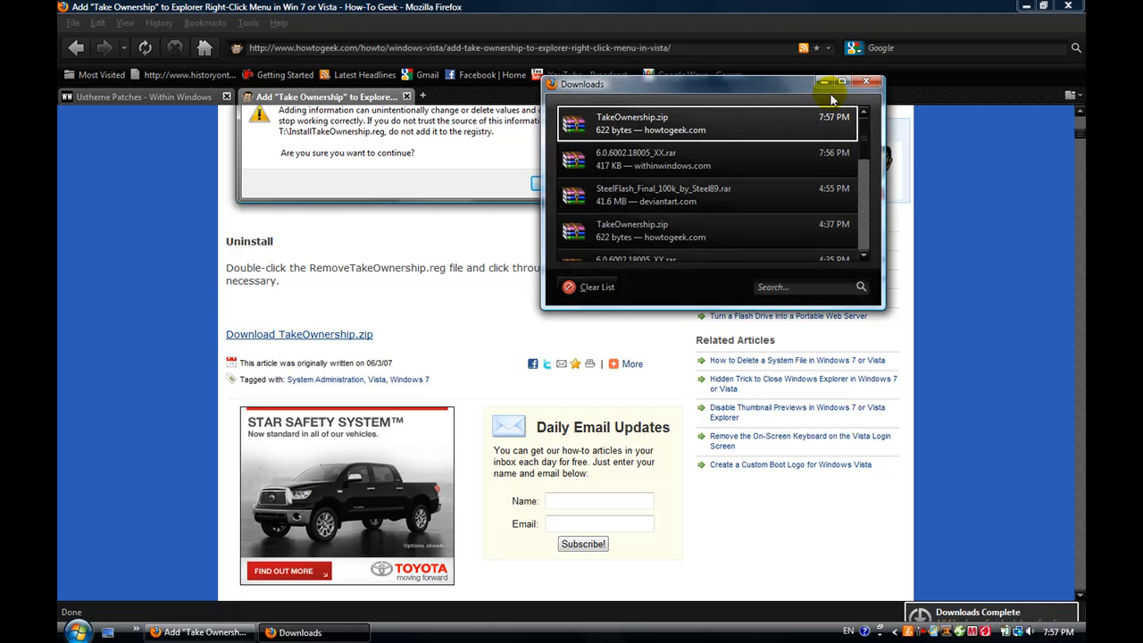
click(866, 83)
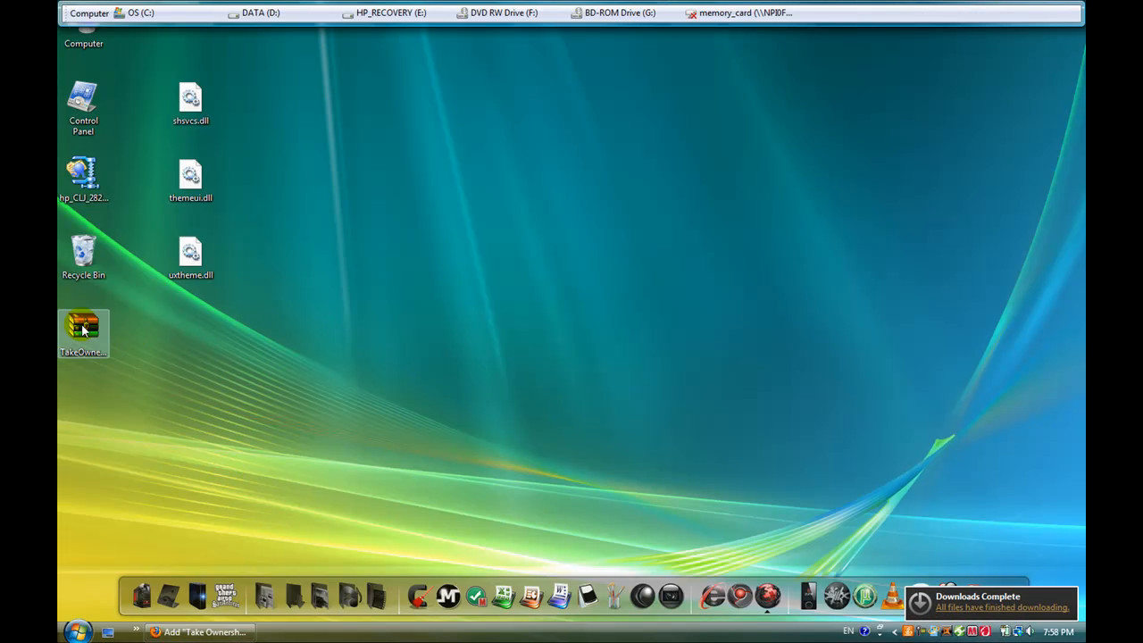
Step: Place the TakeOwnership archive in an empty area of the desktop and extract its contents directly there
drag(84, 328, 357, 103)
click(432, 219)
click(353, 100)
right_click(359, 108)
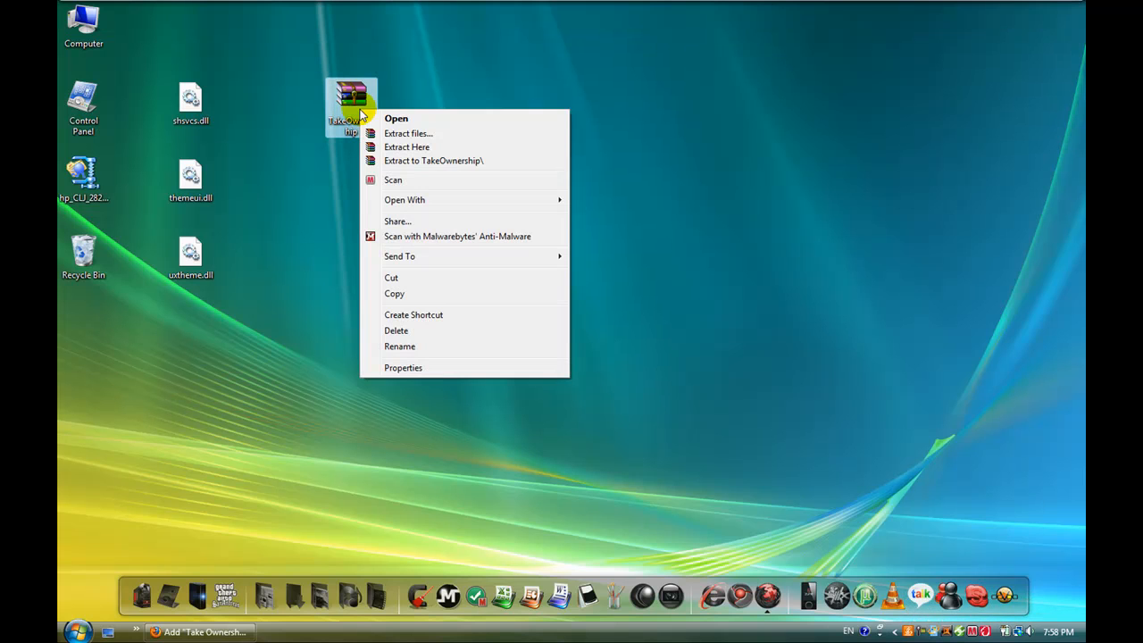
click(422, 148)
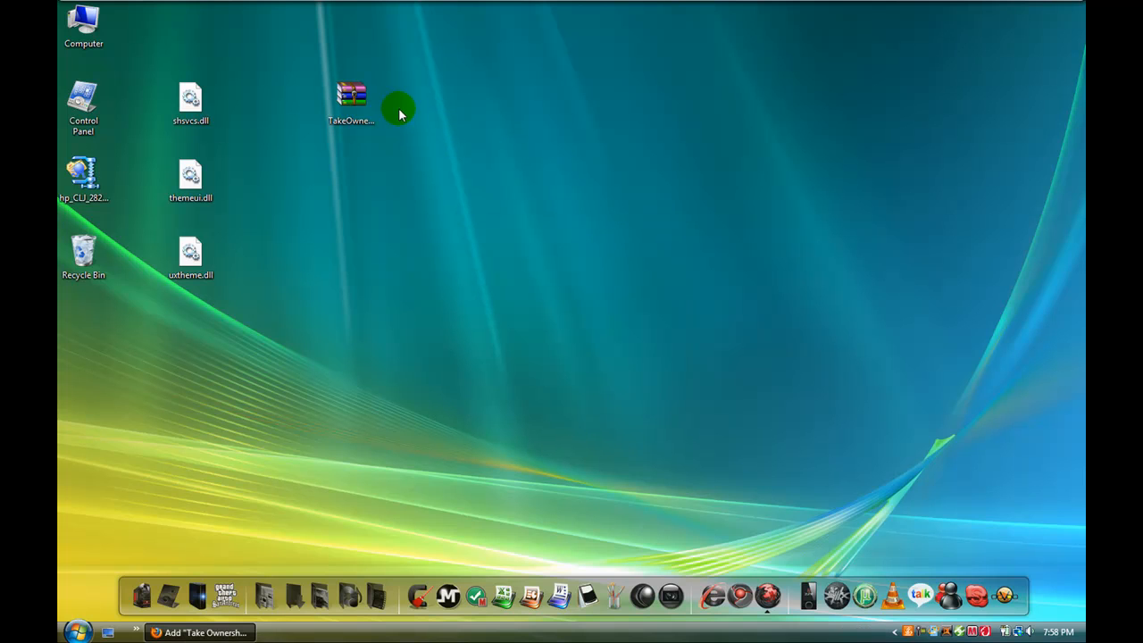
Step: Move the TakeOwnership archive aside and delete it from the desktop
drag(359, 104, 432, 229)
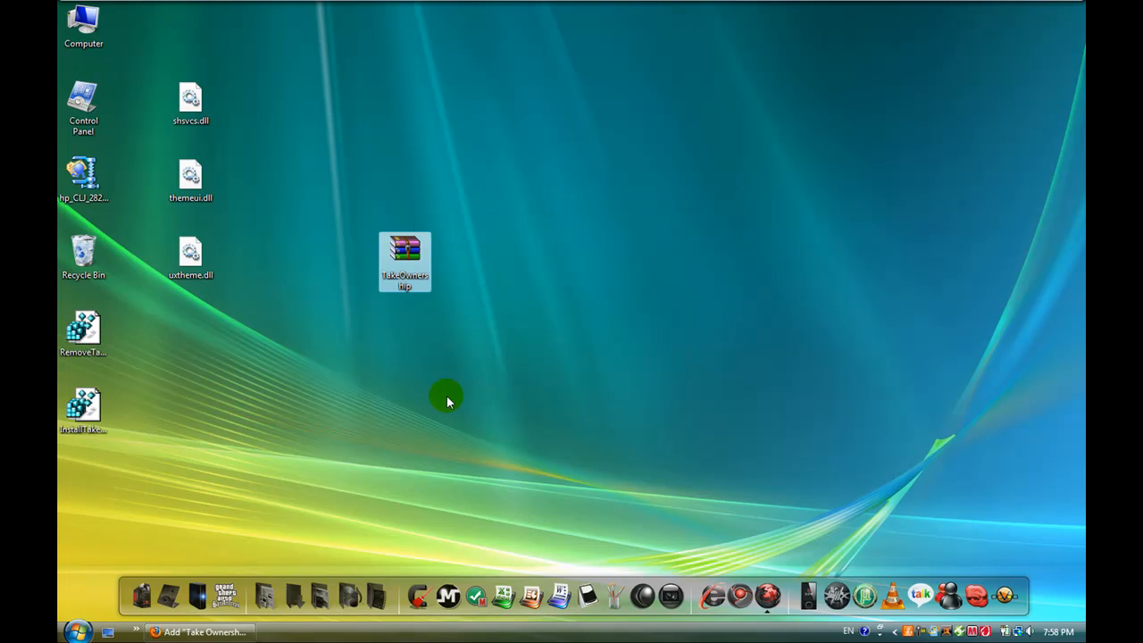
key(Delete)
key(Return)
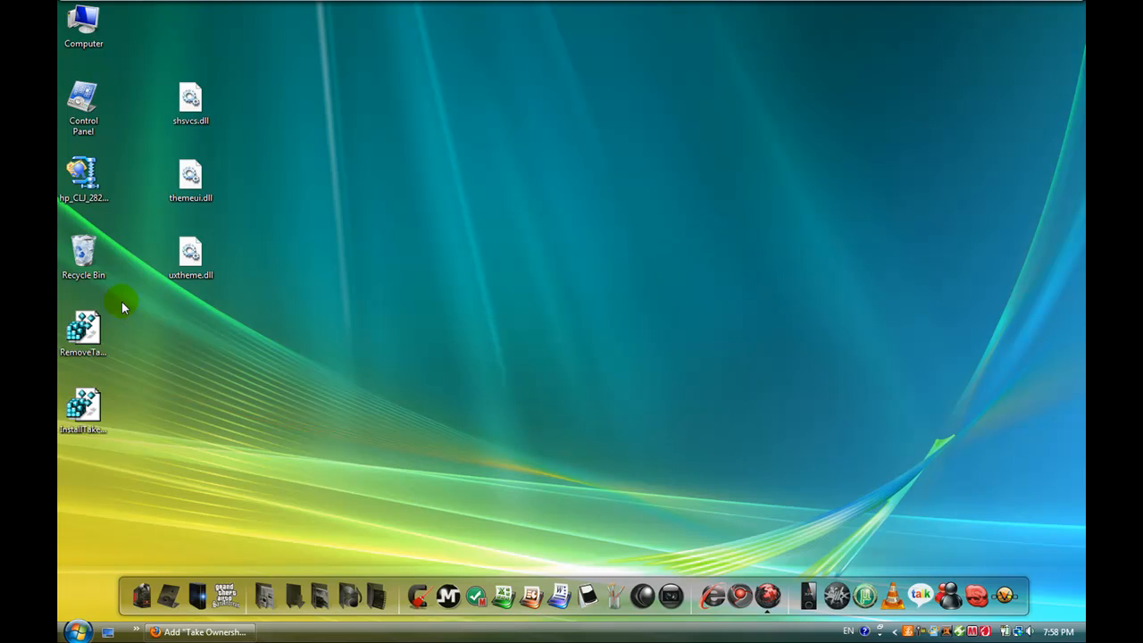
Step: Place the RemoveTakeOwnership and InstallTakeOwnership registry files in a separate column beyond the three DLL files
drag(100, 299, 322, 195)
click(201, 110)
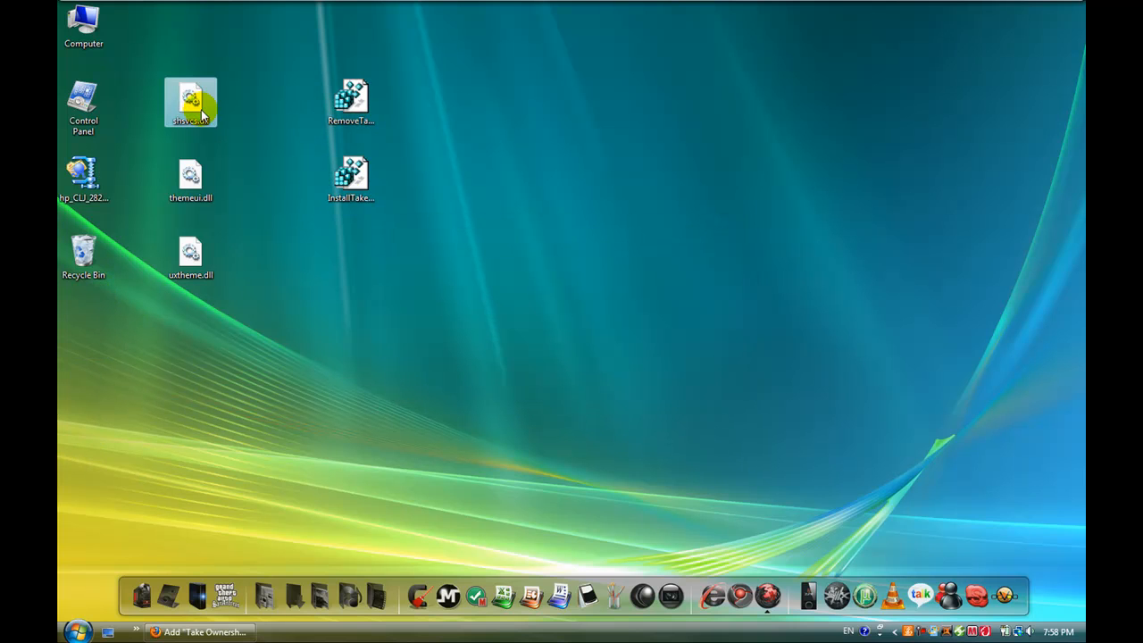
click(159, 42)
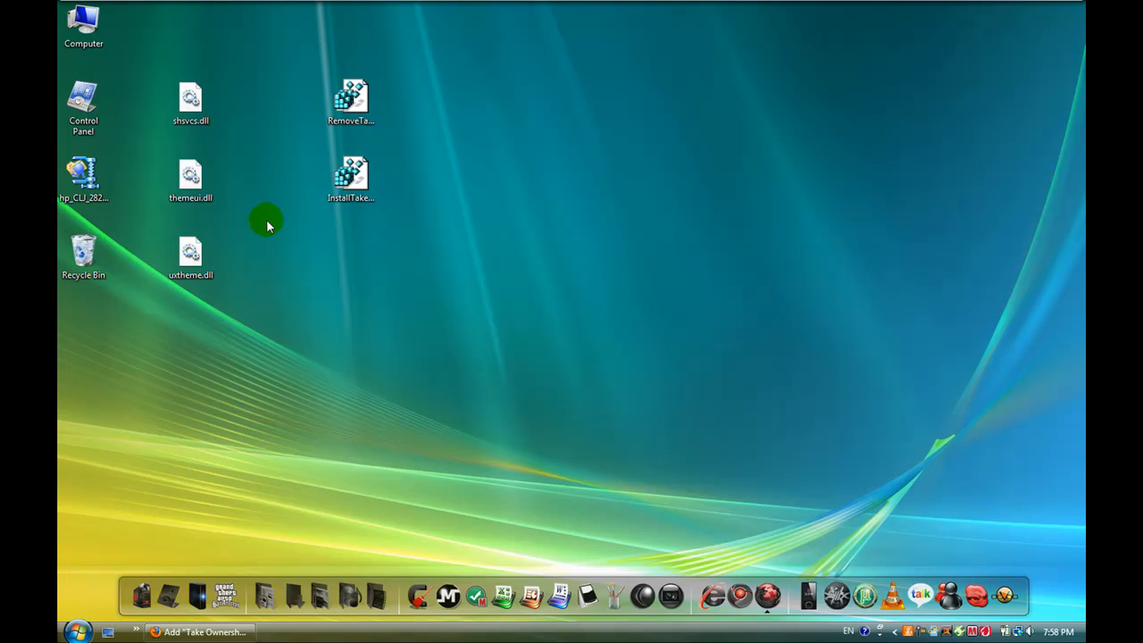
Step: Run InstallTakeOwnership.reg and approve adding its entries to the registry
click(366, 122)
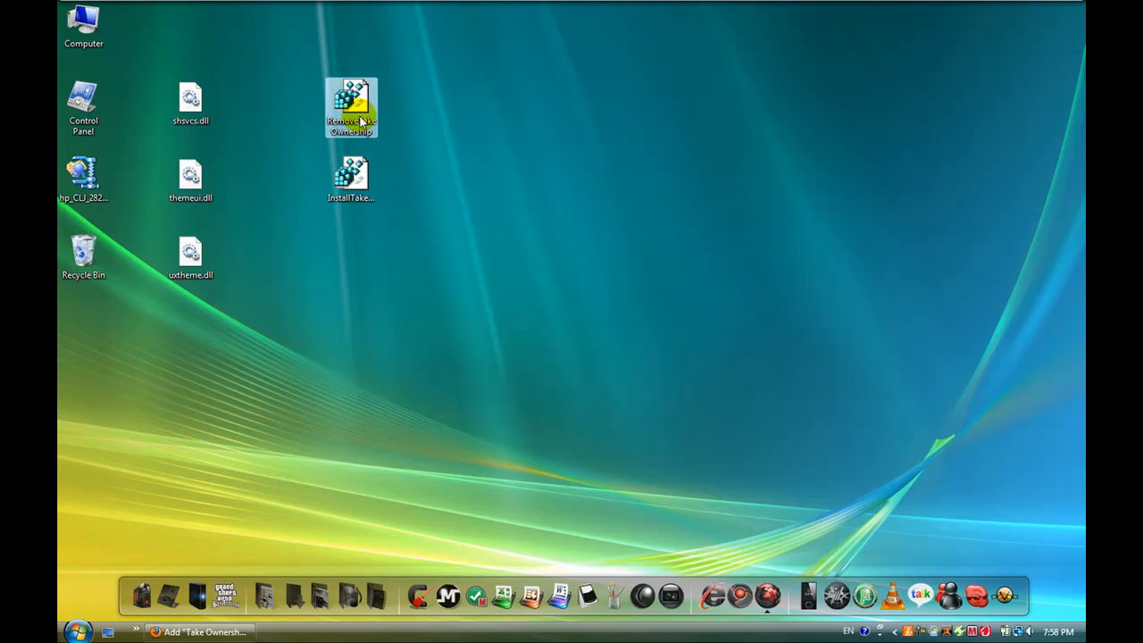
click(366, 203)
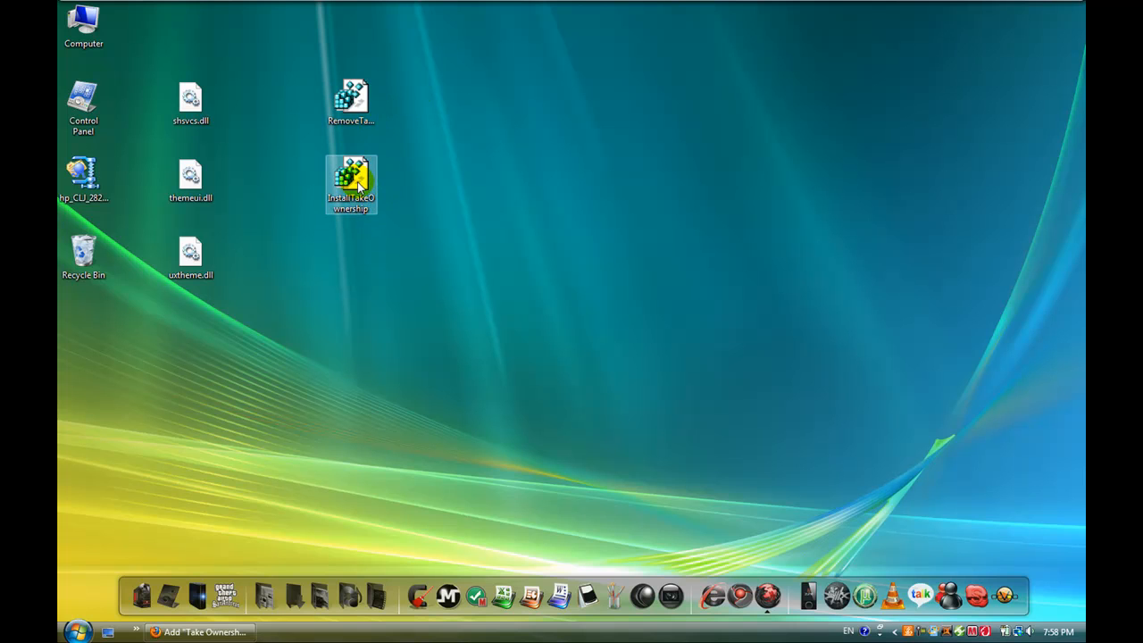
double_click(357, 181)
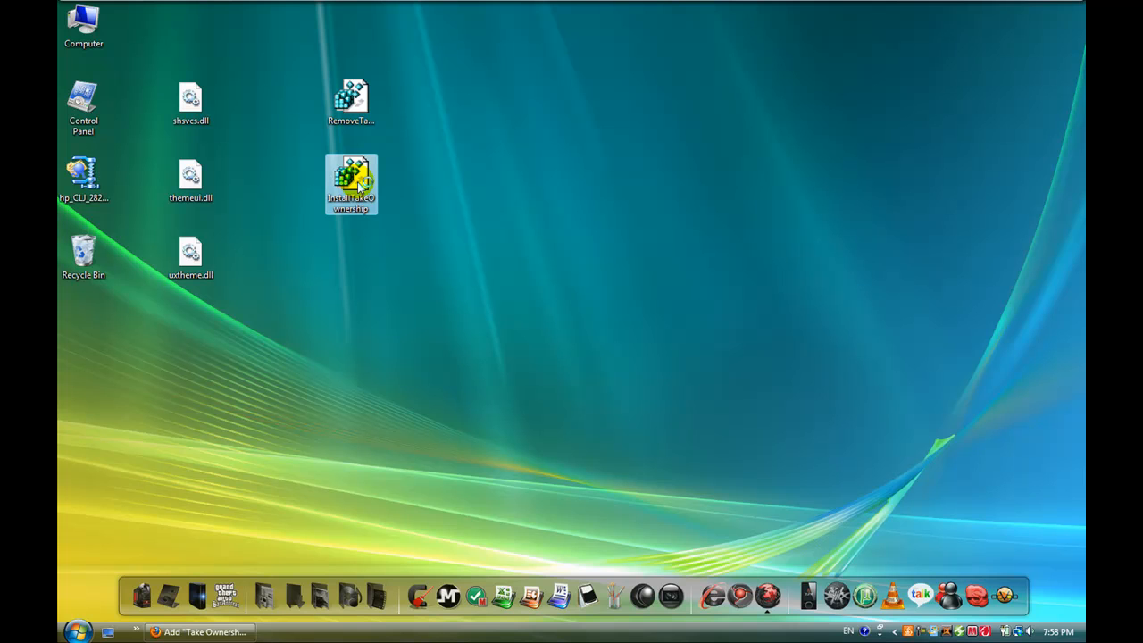
click(631, 347)
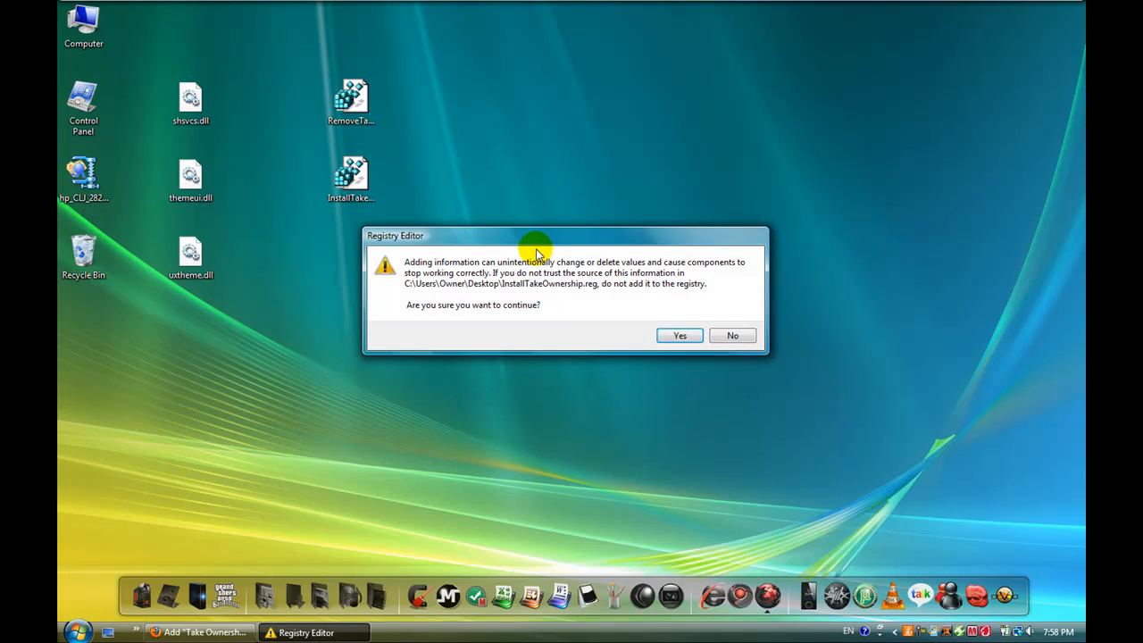
click(685, 335)
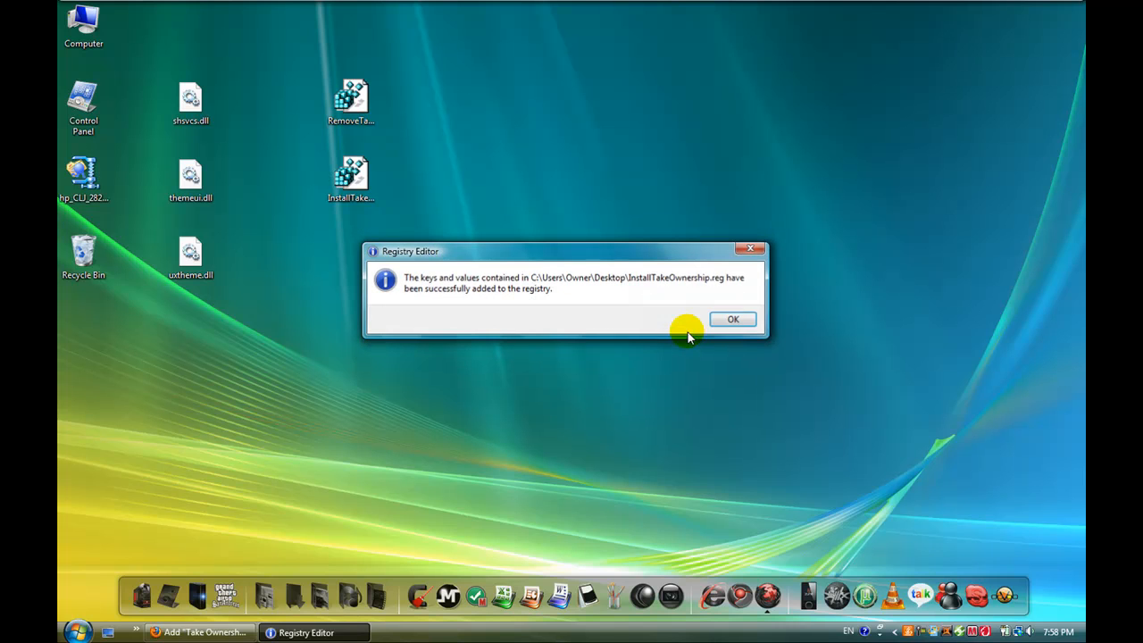
click(733, 319)
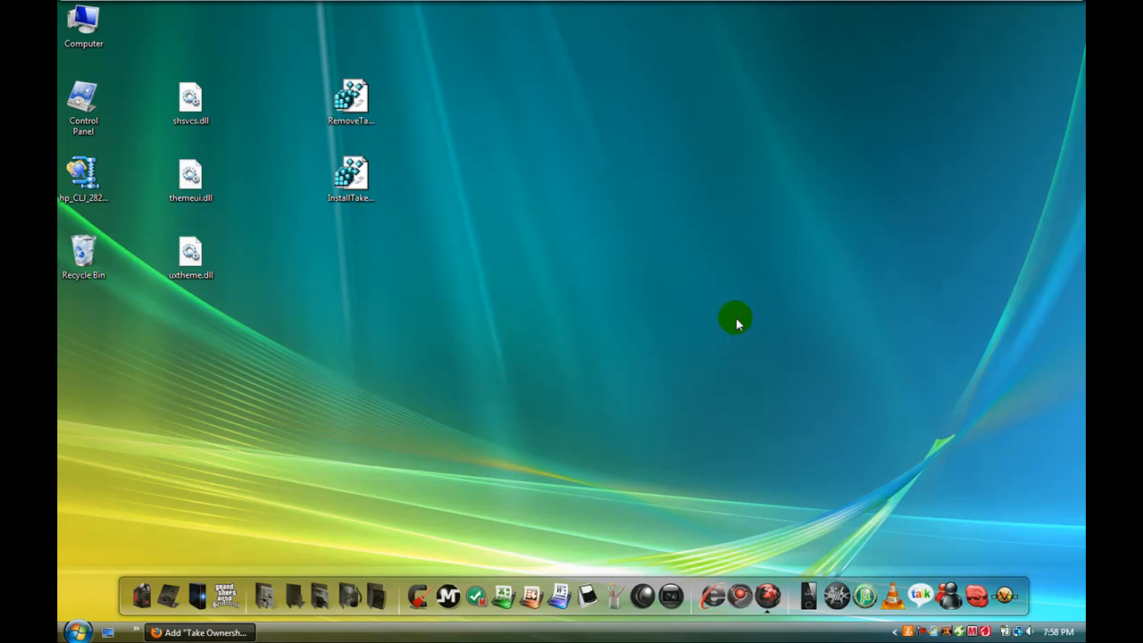
Step: Move the two registry files farther across the desktop and shift the three DLL files together into the freed area
click(344, 197)
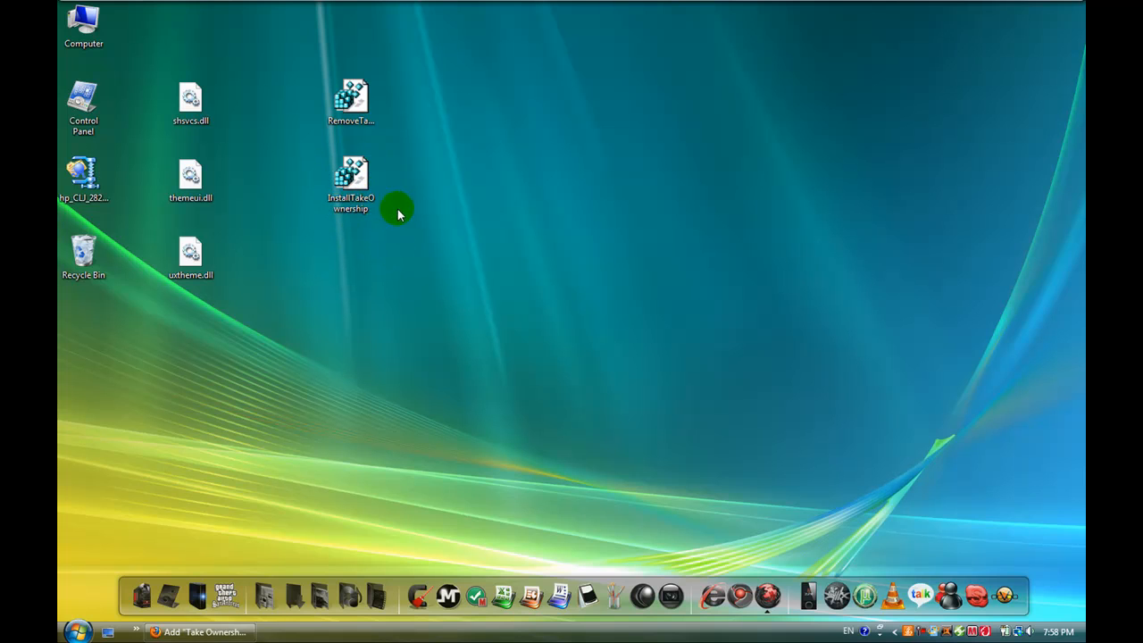
click(355, 105)
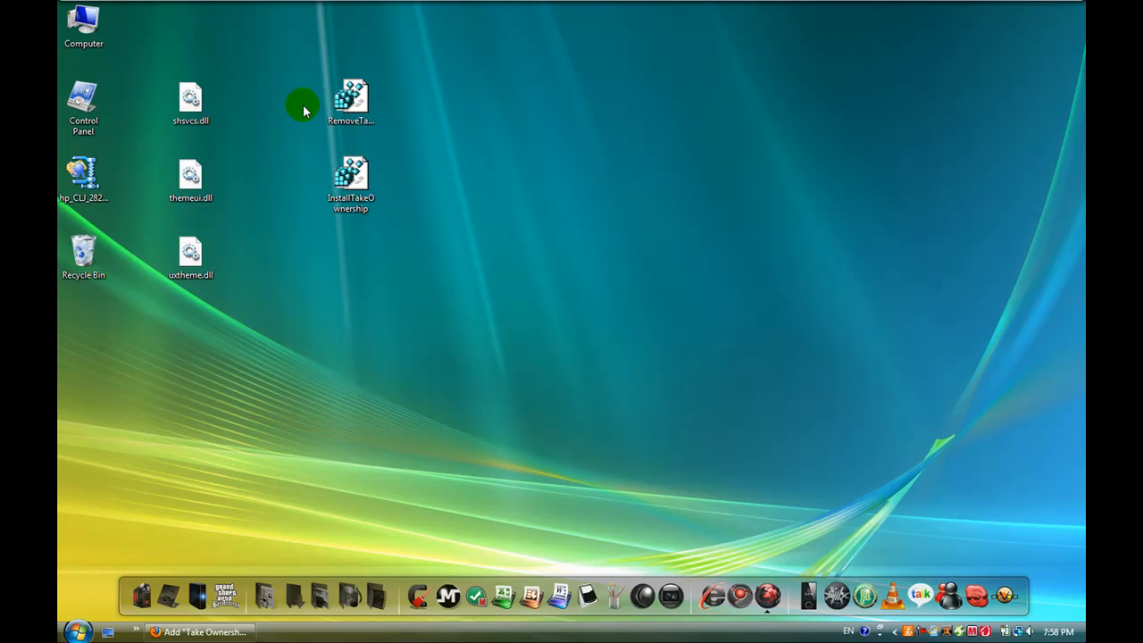
mouse_move(300, 67)
mouse_down()
mouse_move(412, 210)
mouse_move(727, 273)
mouse_up()
click(483, 221)
drag(138, 37, 250, 397)
drag(196, 98, 348, 222)
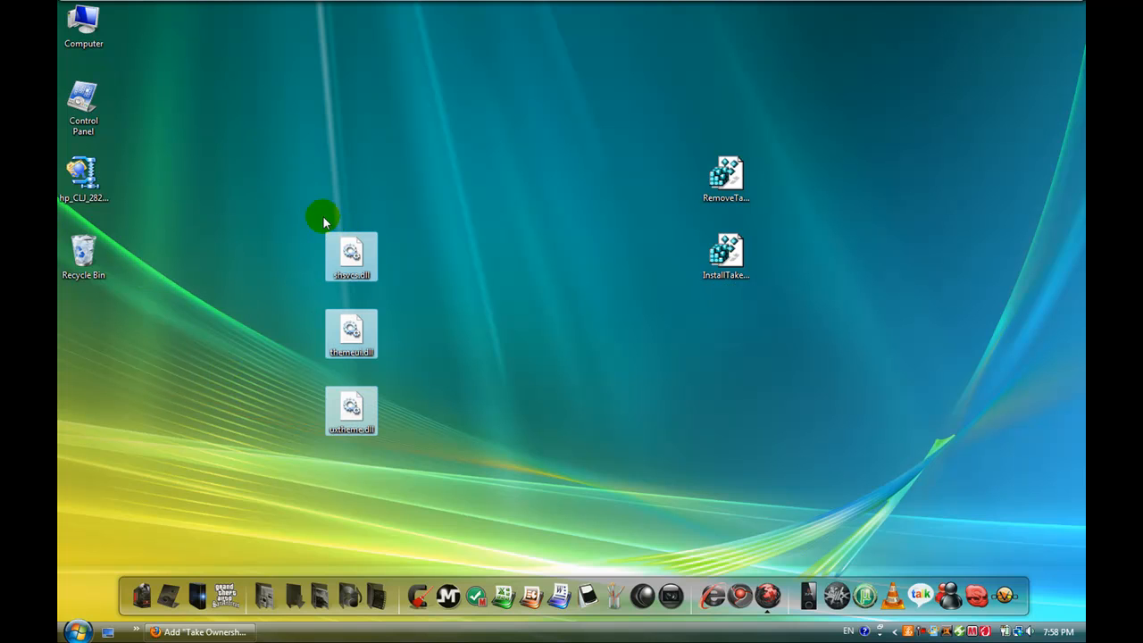
Step: Apply Take Ownership to shsvcs.dll, themeui.dll and uxtheme.dll together on the desktop
right_click(352, 259)
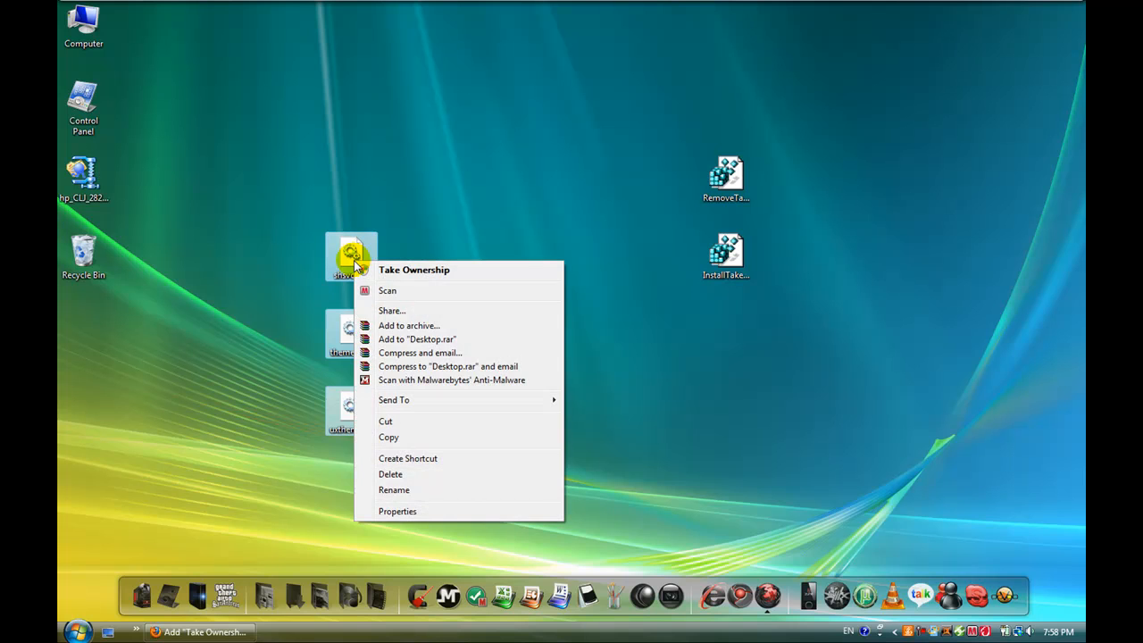
click(401, 270)
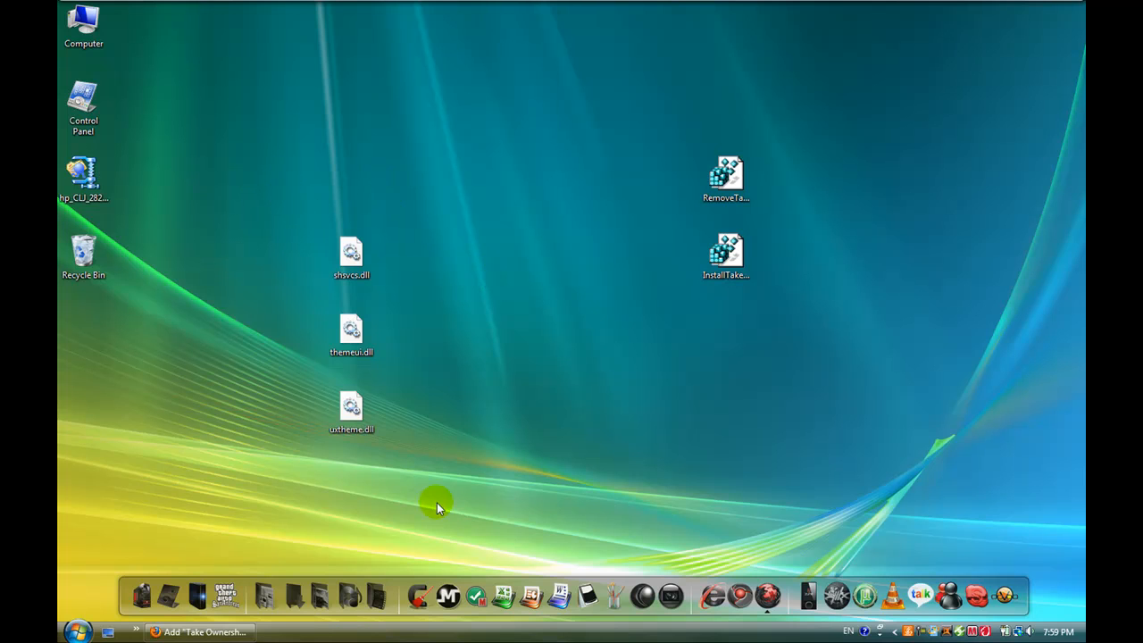
drag(312, 256, 386, 439)
click(231, 281)
Step: Open the System32 folder inside Windows on drive C: and move its window clear of the DLL files on the desktop
mouse_move(146, 4)
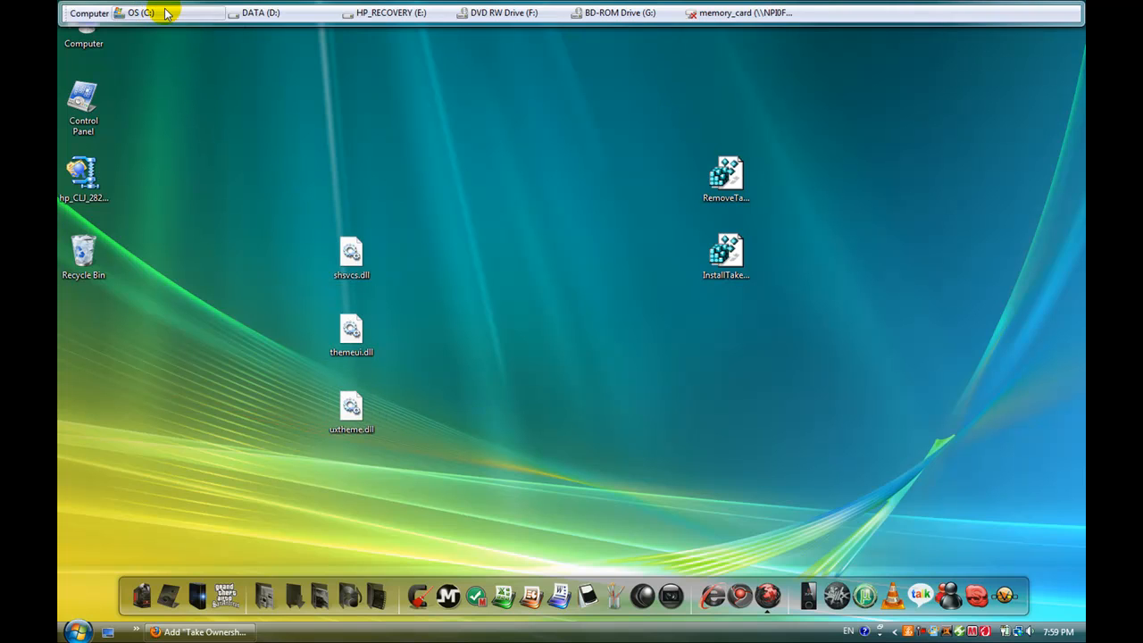
double_click(81, 45)
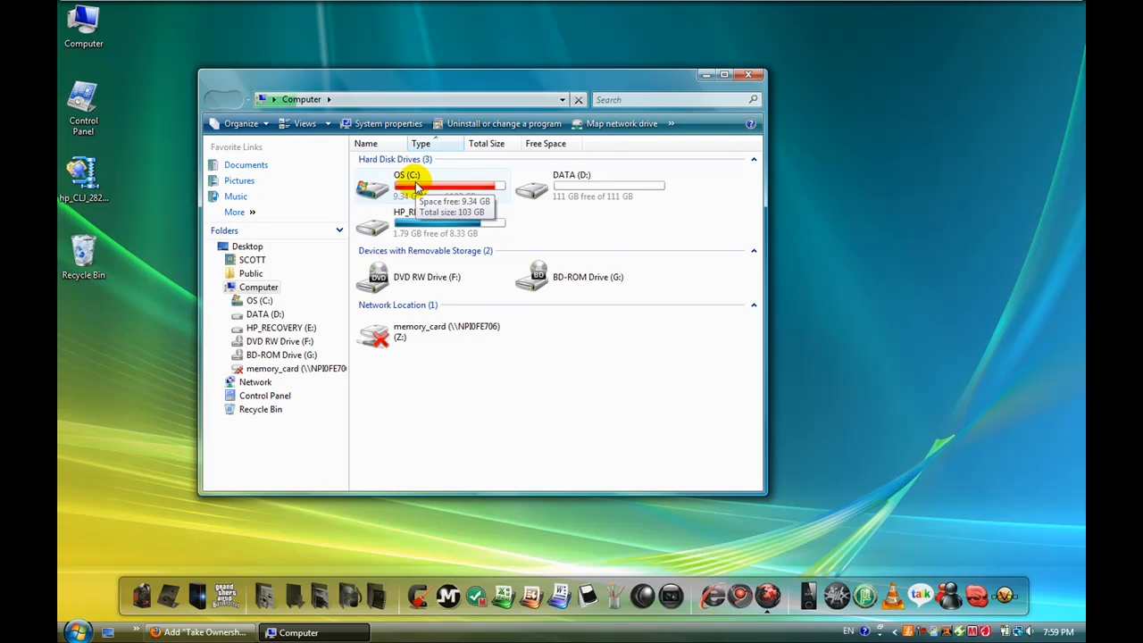
double_click(416, 187)
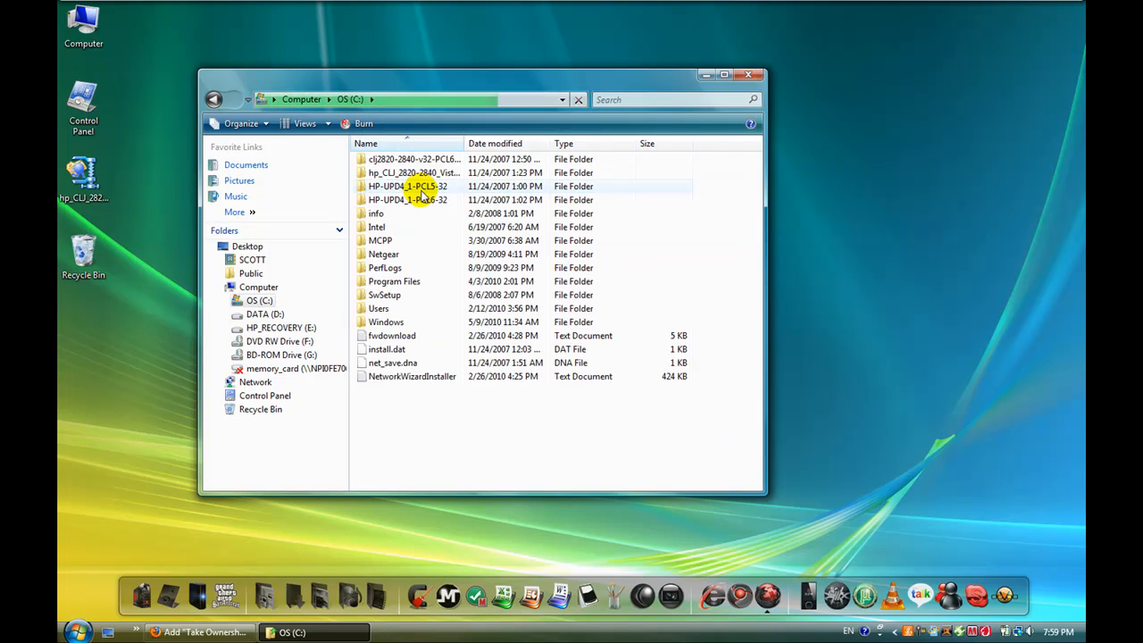
double_click(393, 322)
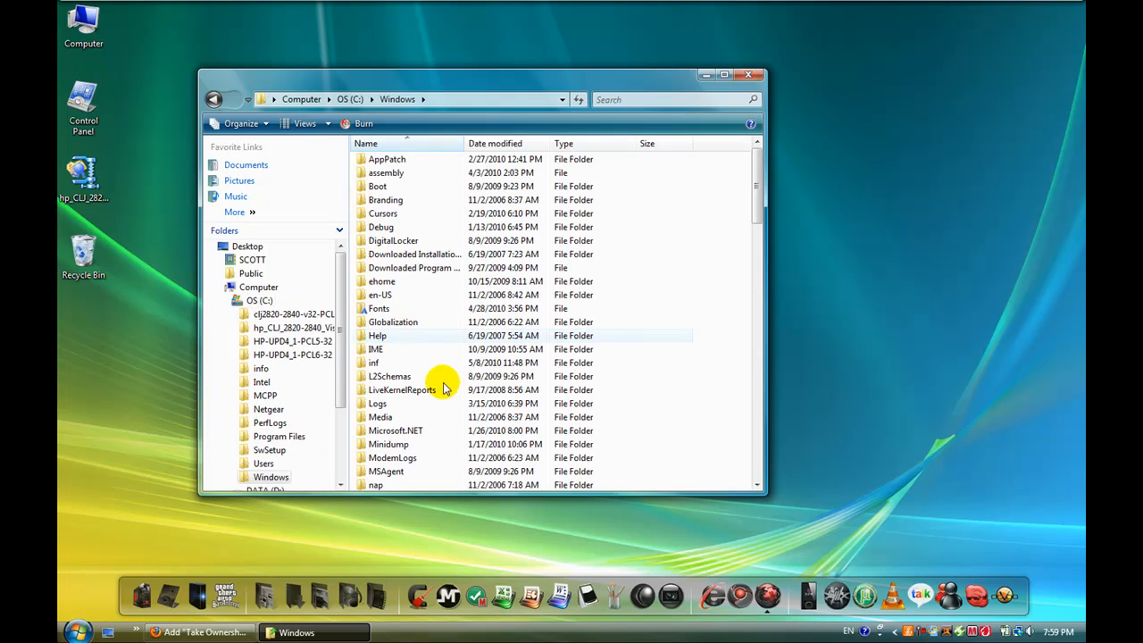
scroll(441, 408, down, 3)
scroll(441, 409, down, 8)
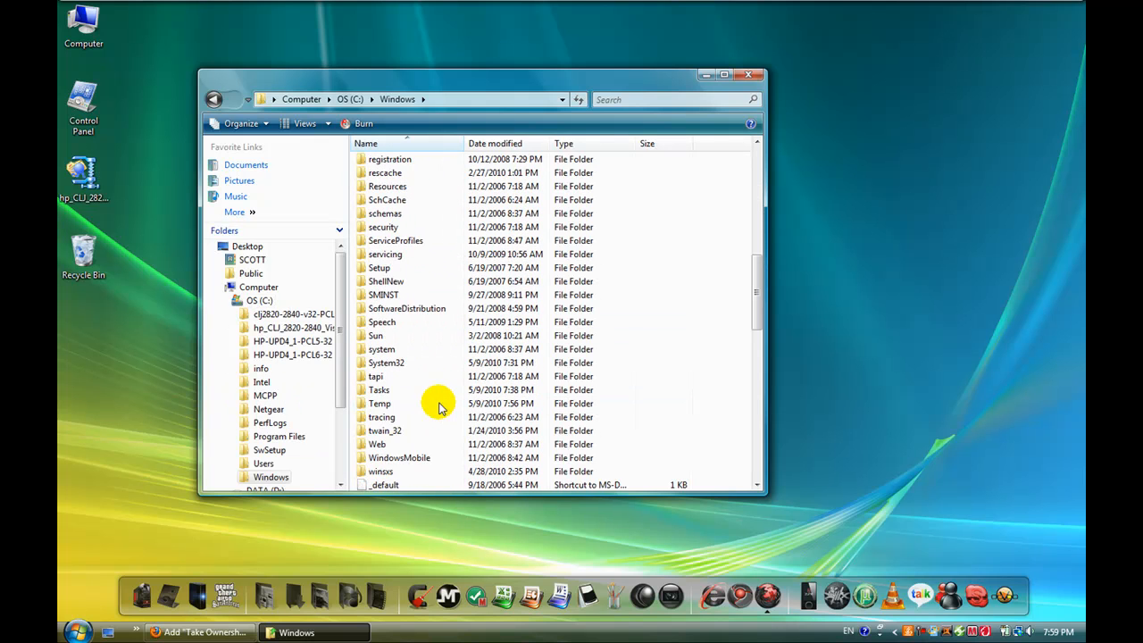
scroll(437, 403, down, 1)
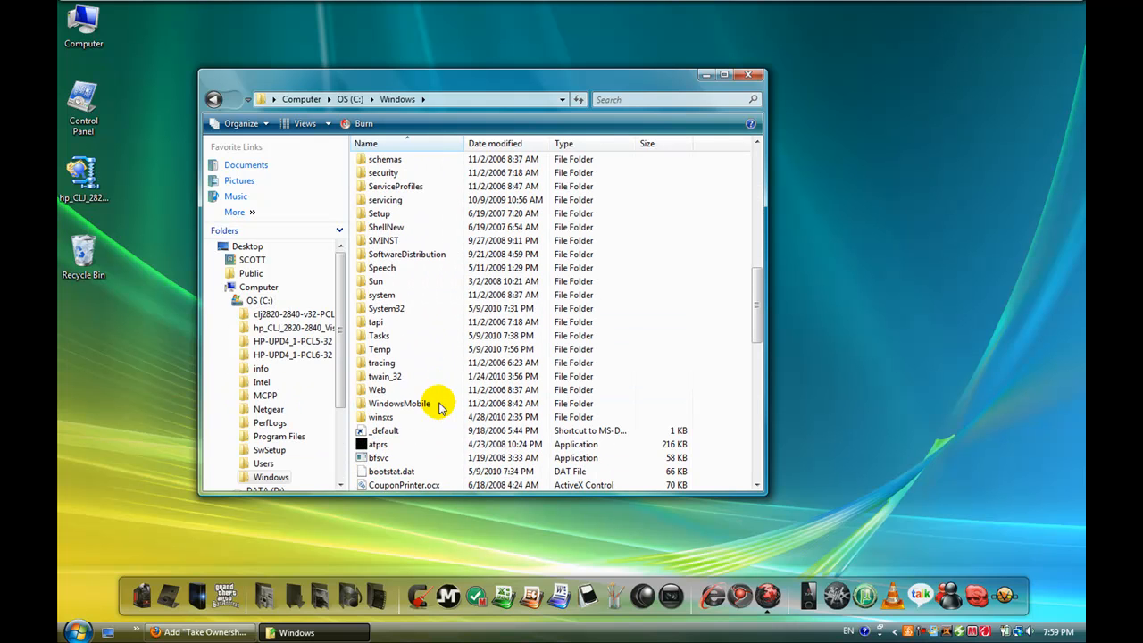
double_click(411, 309)
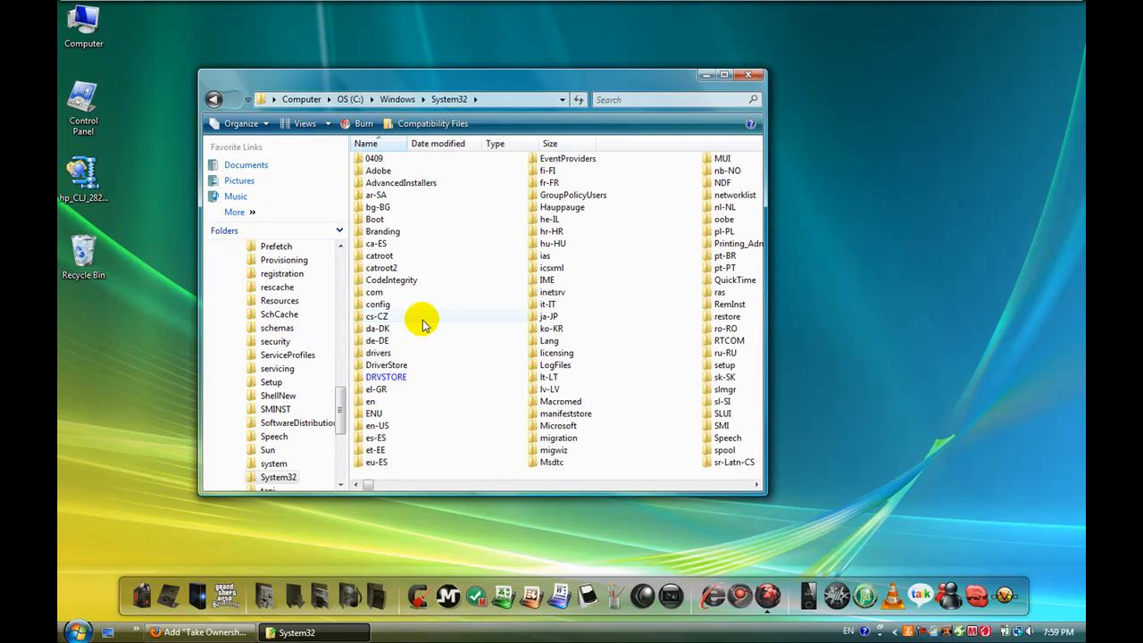
click(629, 100)
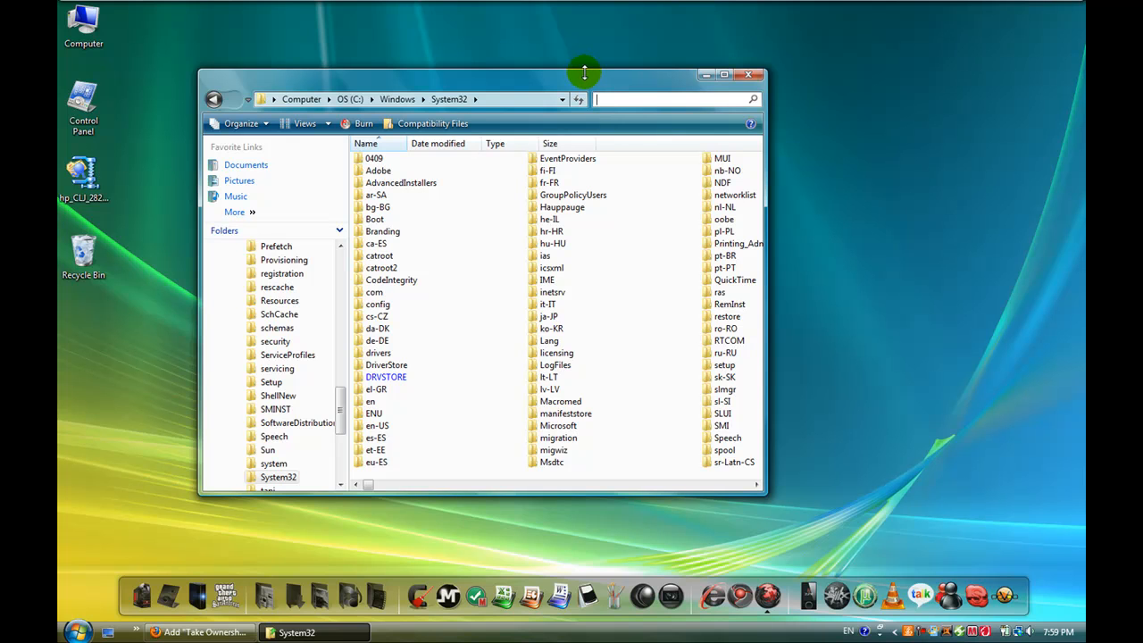
drag(607, 85, 818, 84)
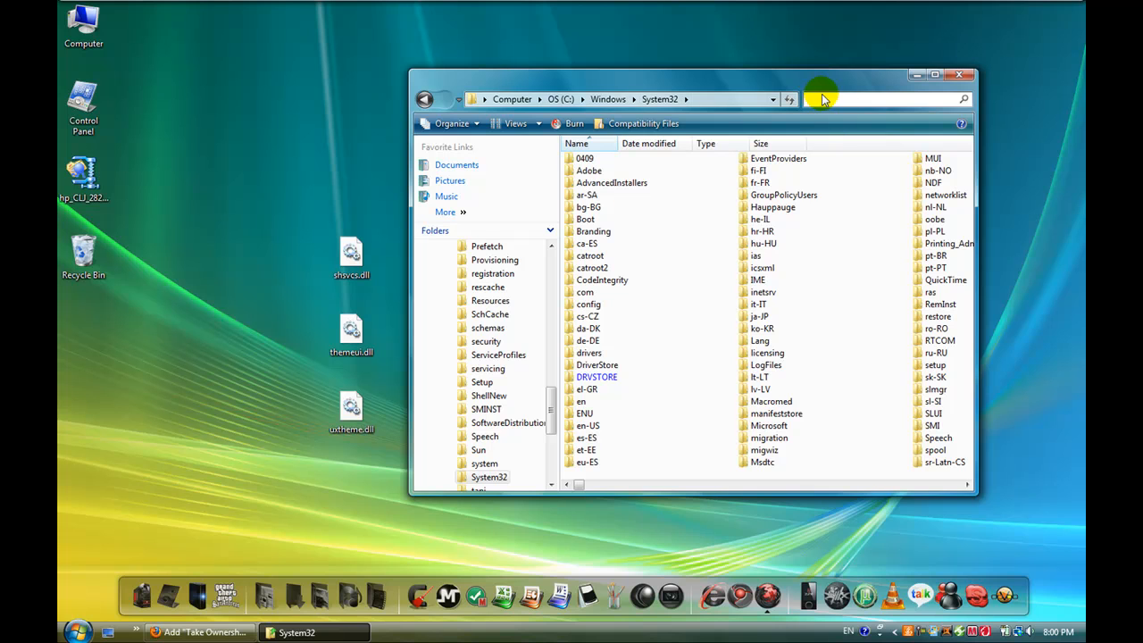
Step: Search the System32 folder for "shsvcs OR themeui OR uxtheme"
text(shs)
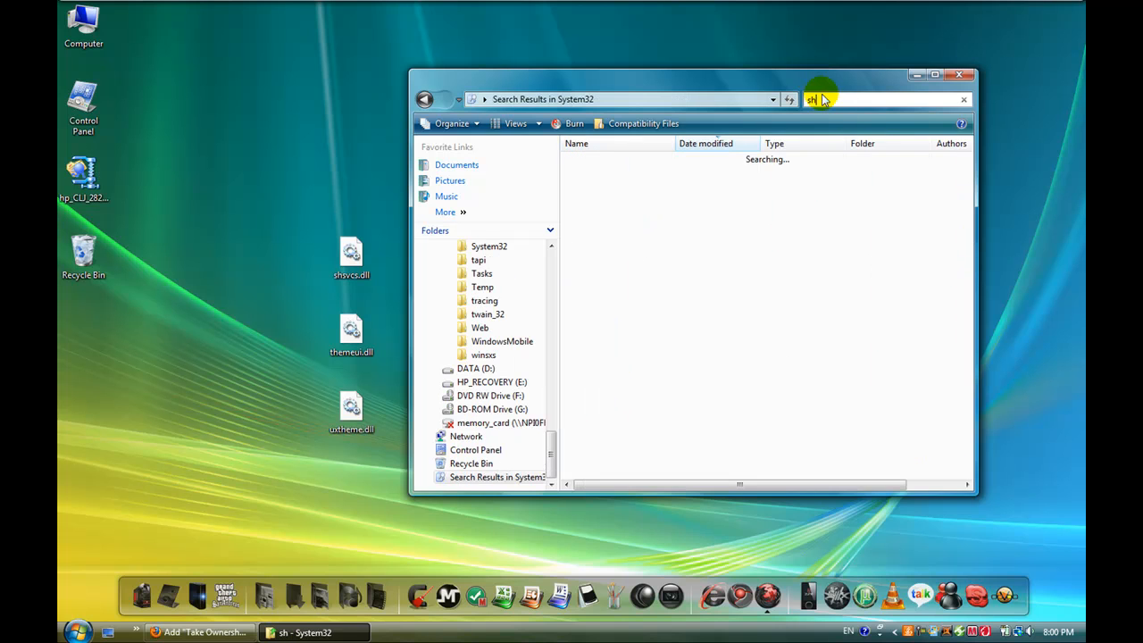
text(cv c)
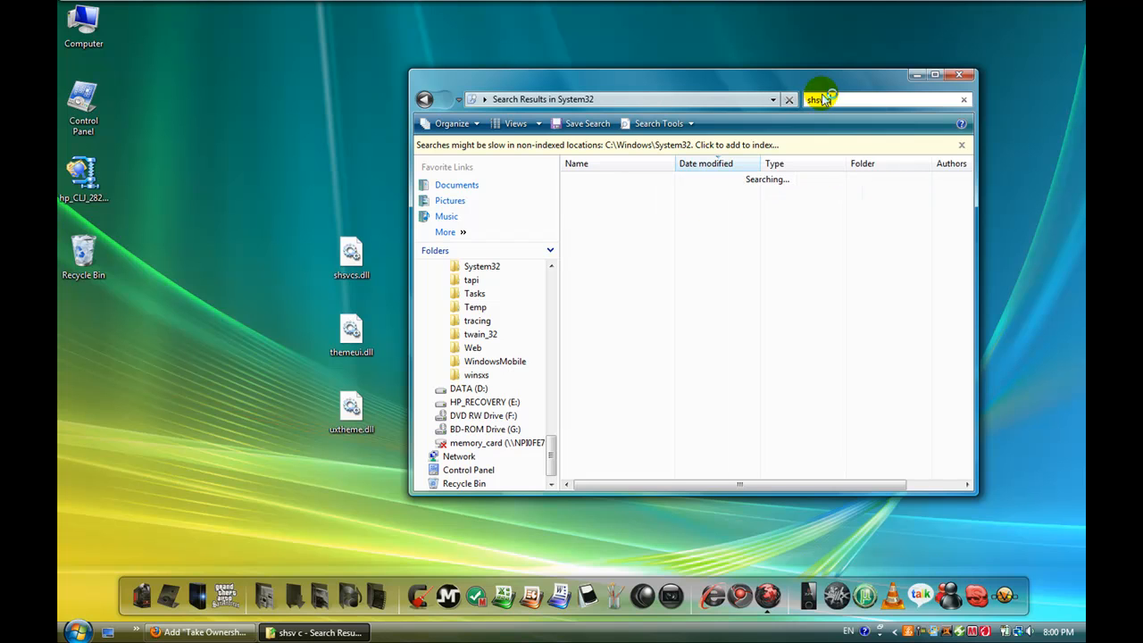
text(c)
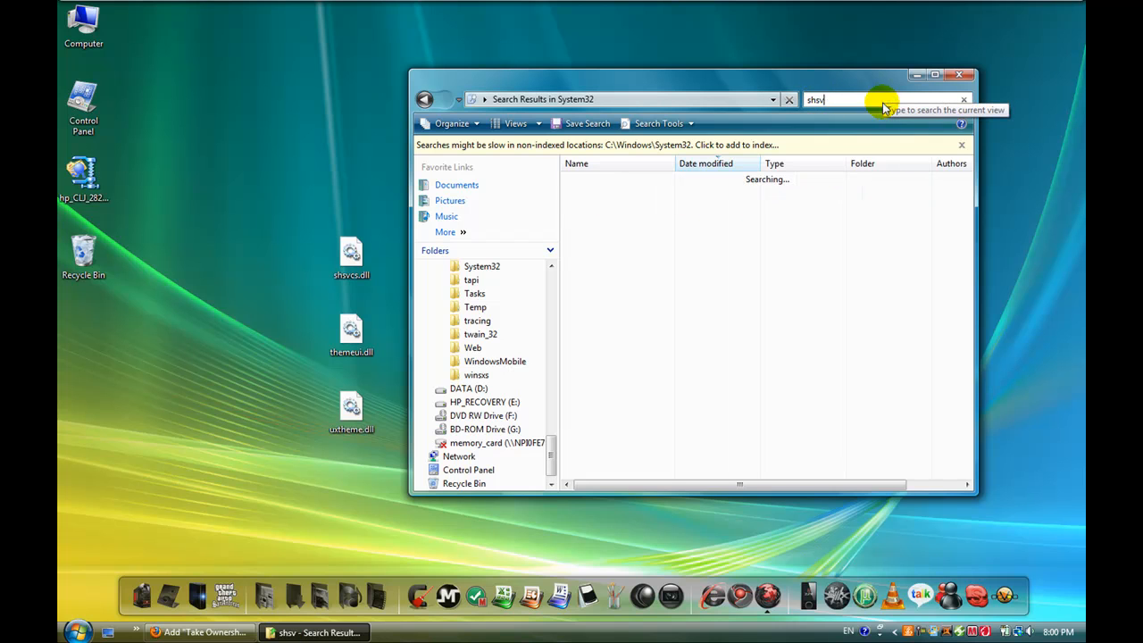
text(s)
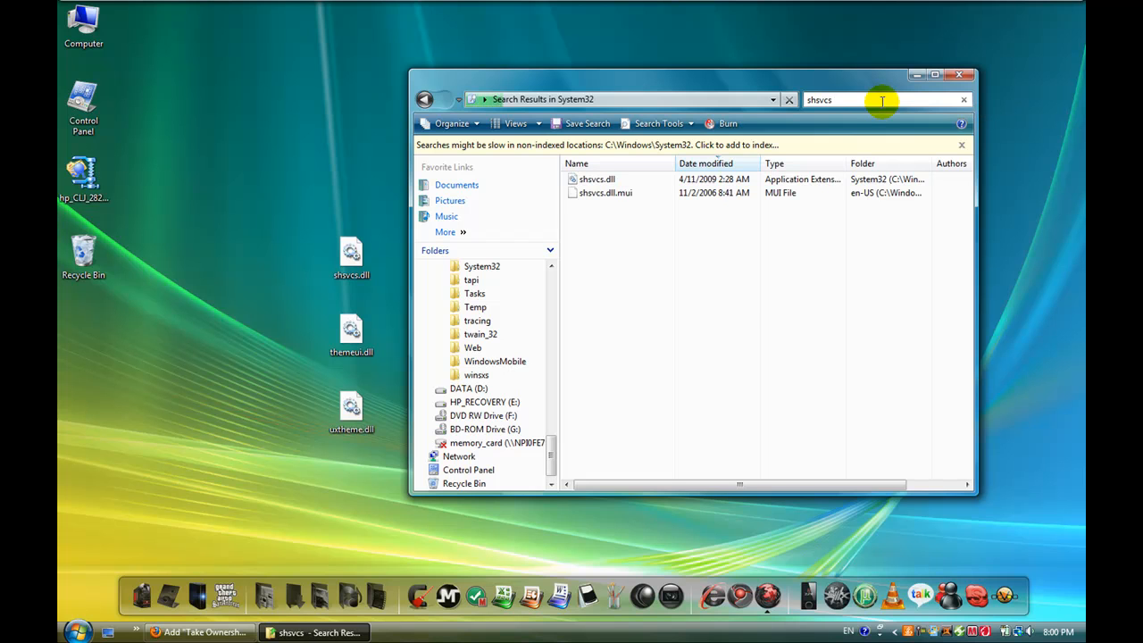
text( OR)
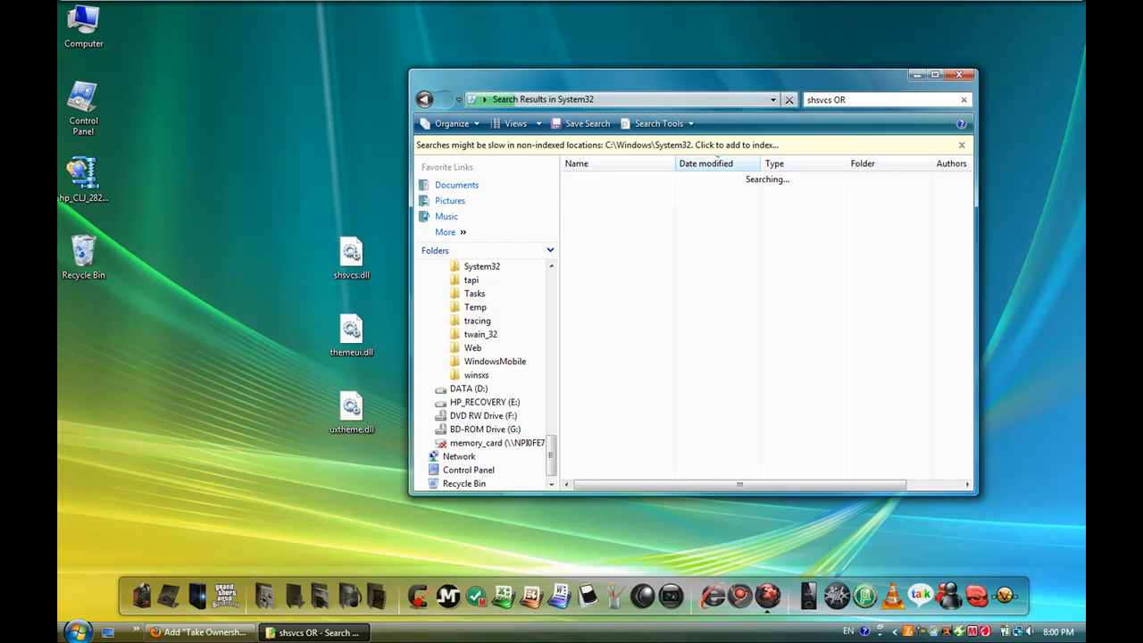
text( themeui)
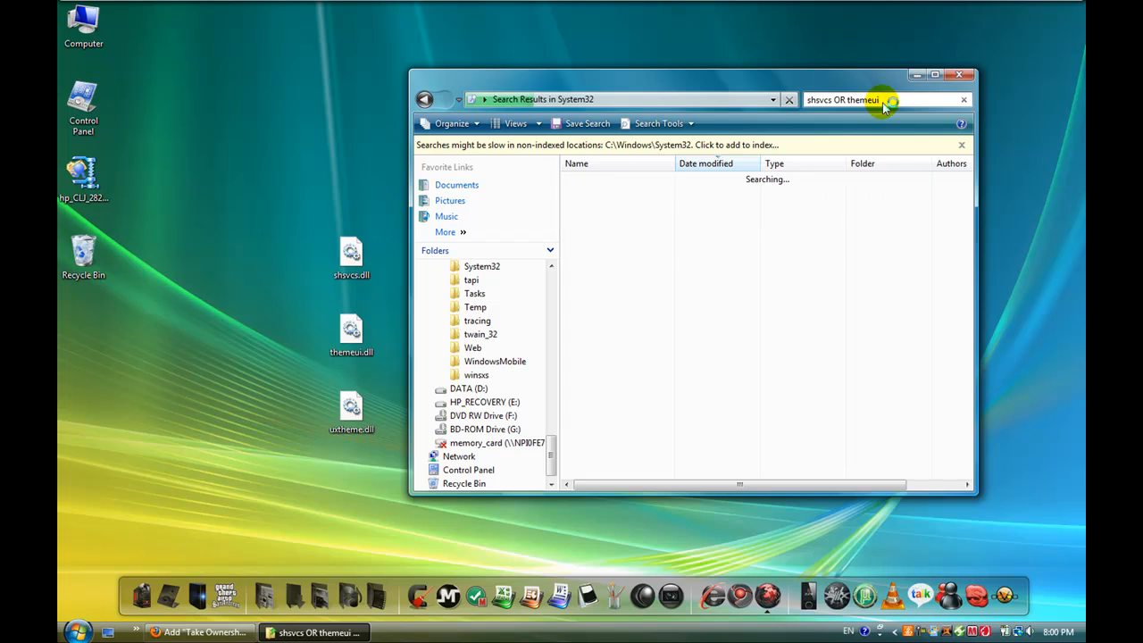
text( OR )
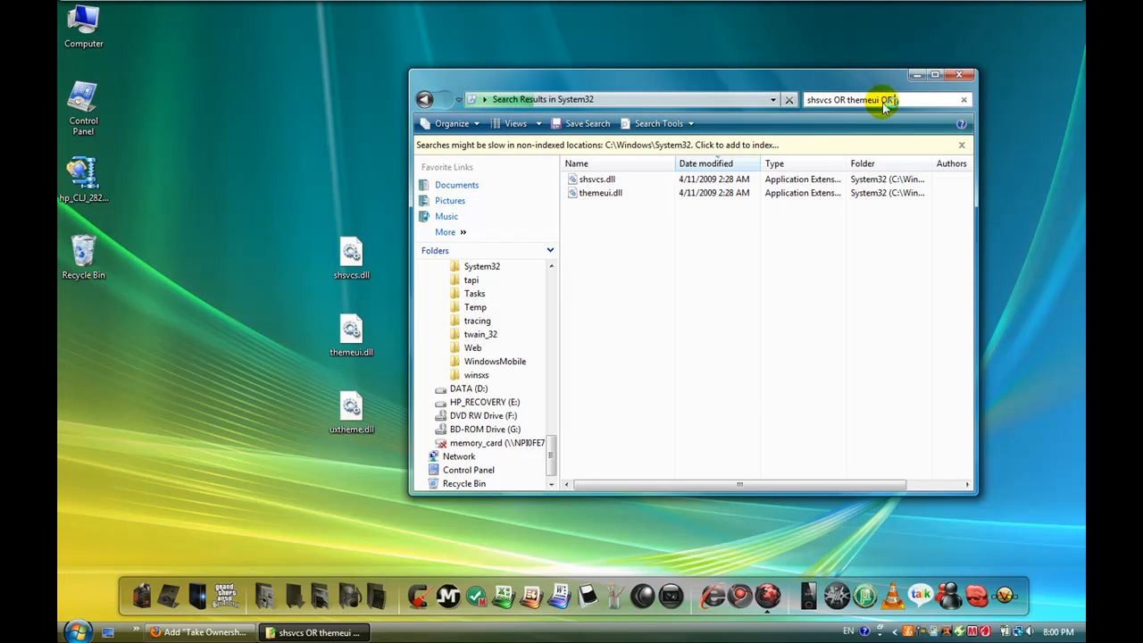
text(uxtheme)
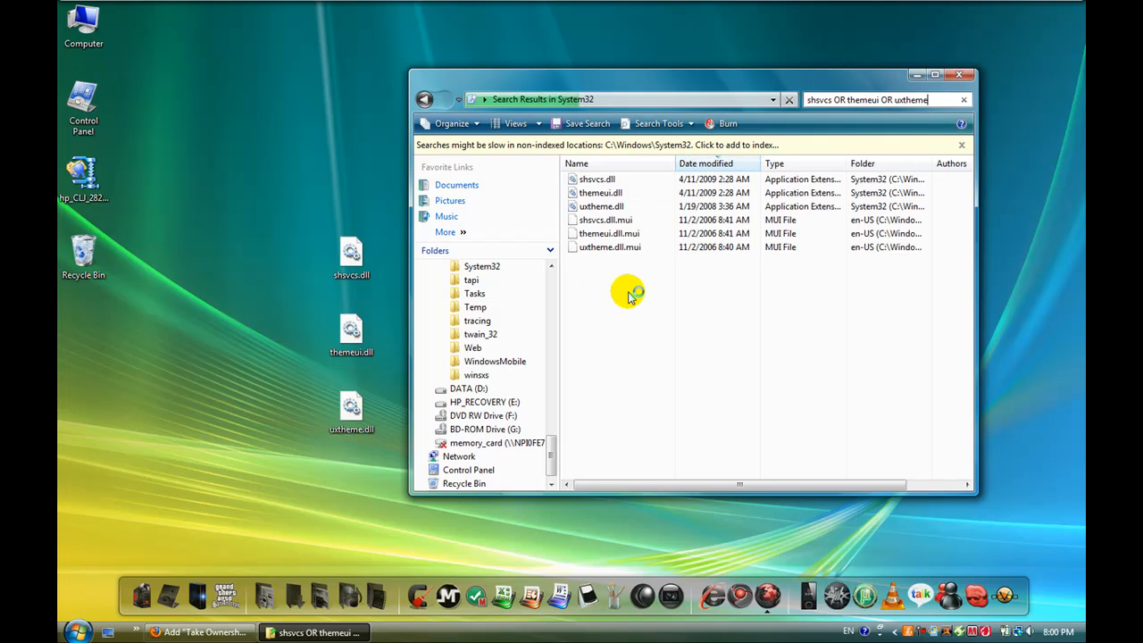
Step: Shift the search results window slightly and apply Take Ownership to System32's shsvcs.dll, themeui.dll and uxtheme.dll together
drag(625, 84, 622, 96)
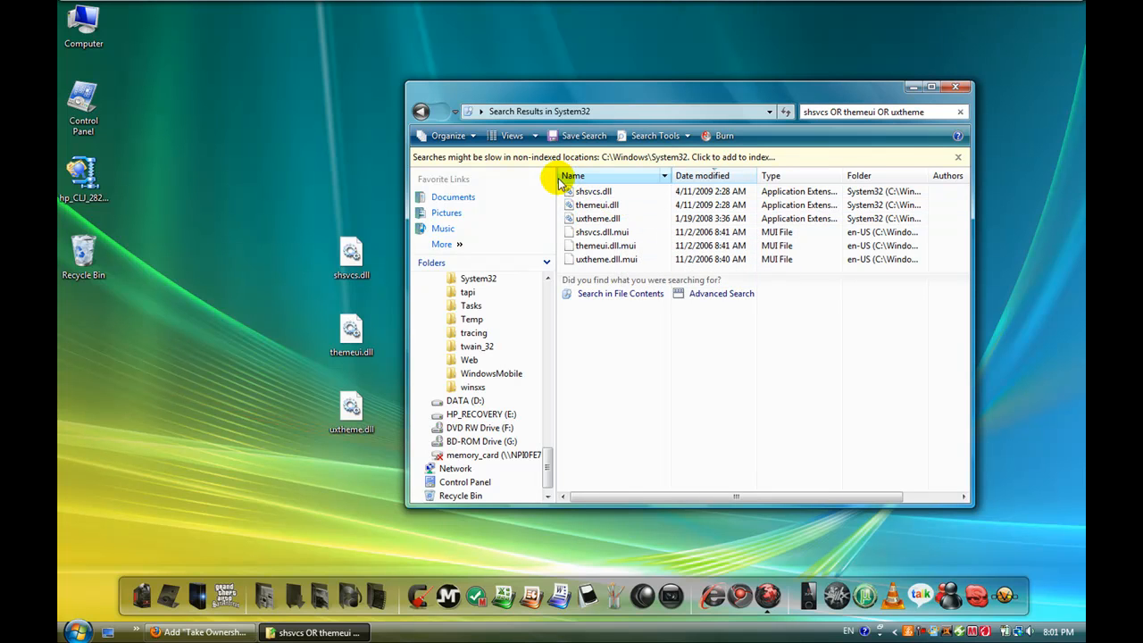
drag(550, 187, 622, 221)
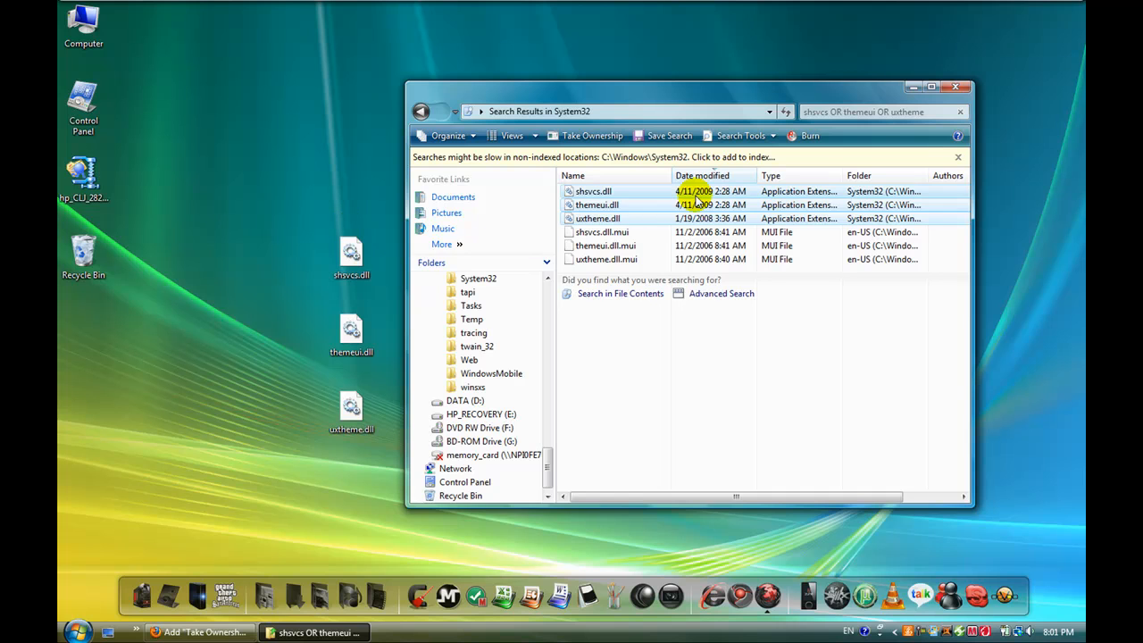
right_click(614, 207)
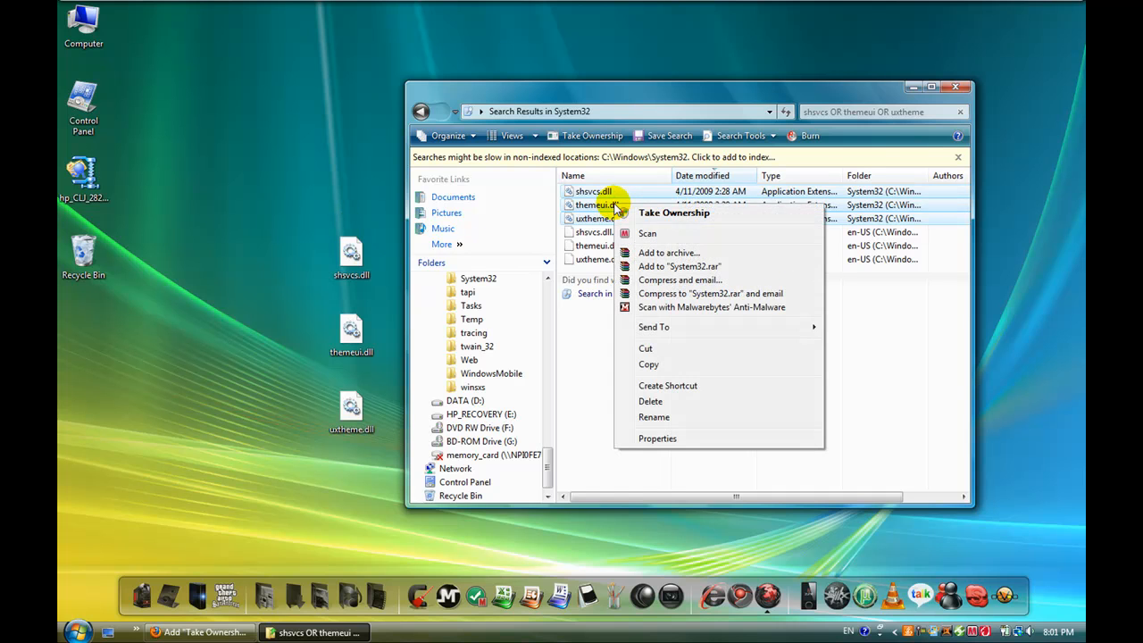
click(673, 213)
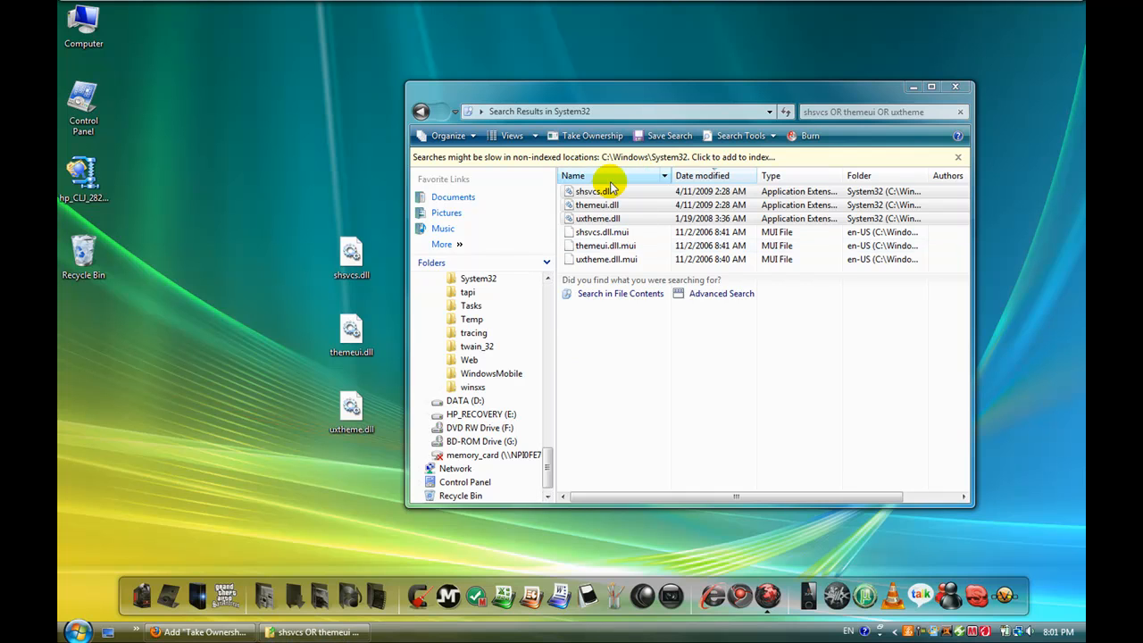
click(586, 366)
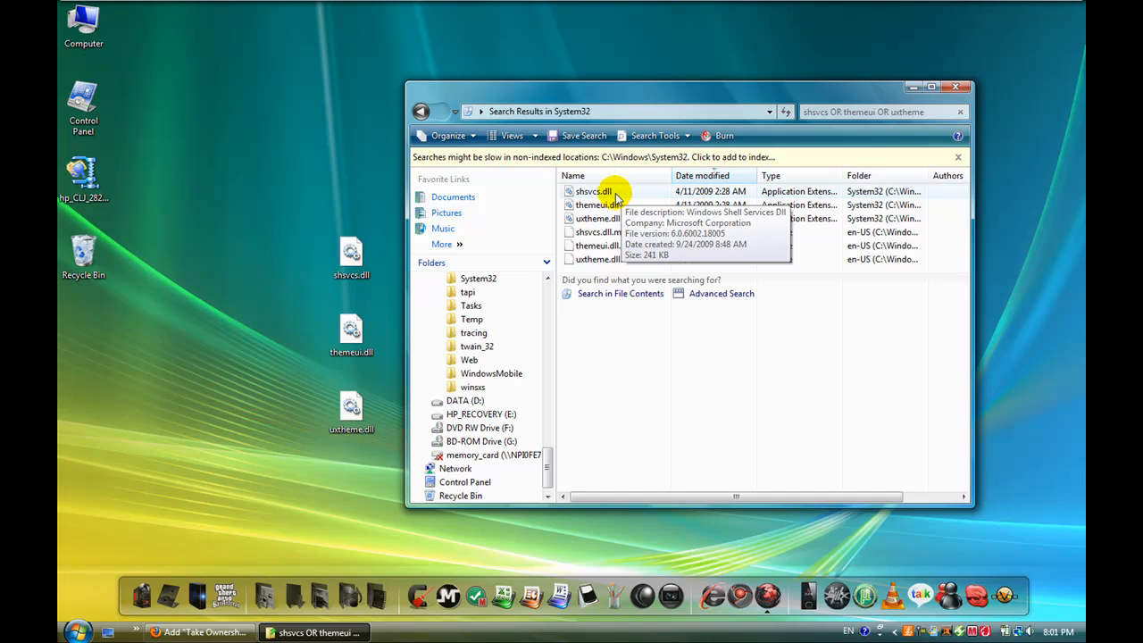
Step: Rename shsvcs.dll in the System32 search results to shsvcs.dll.old and approve the change
right_click(611, 192)
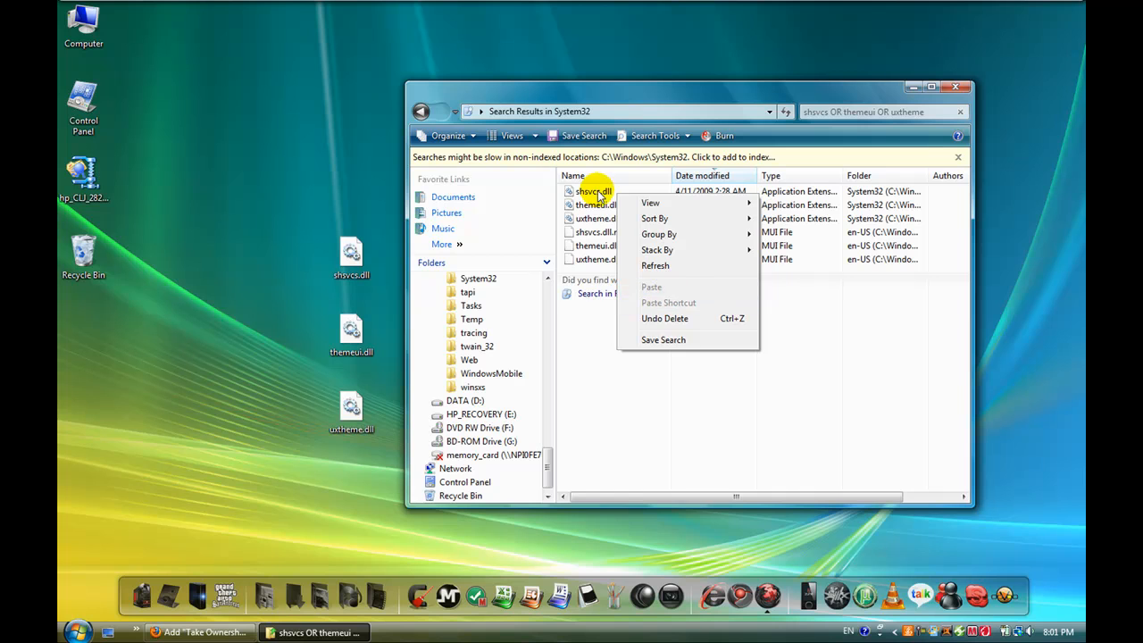
right_click(598, 191)
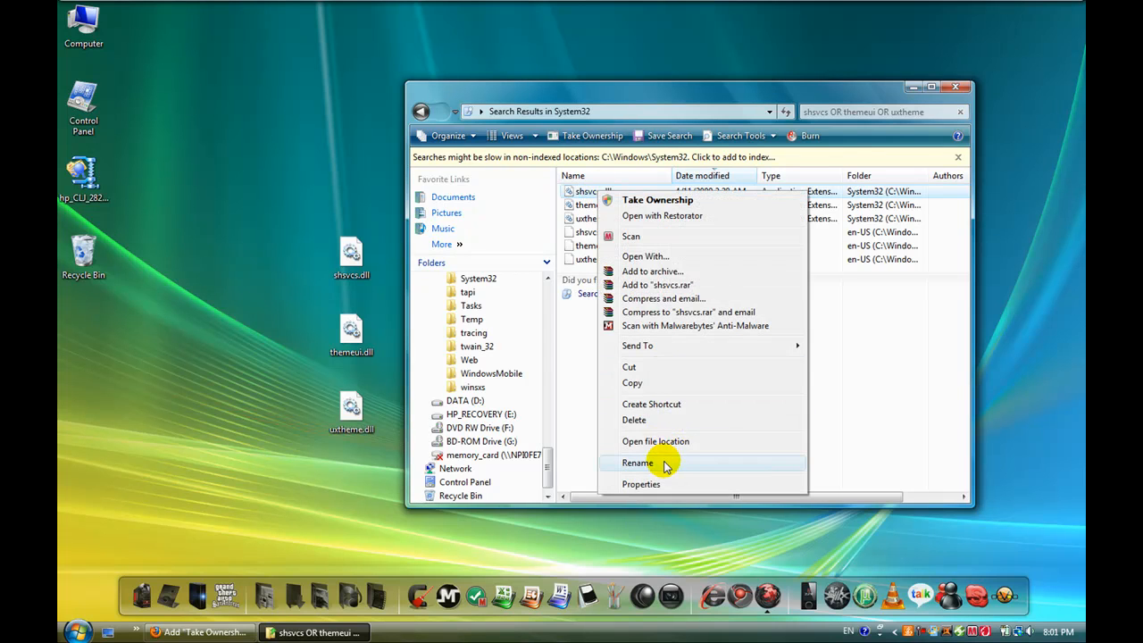
click(665, 464)
click(616, 191)
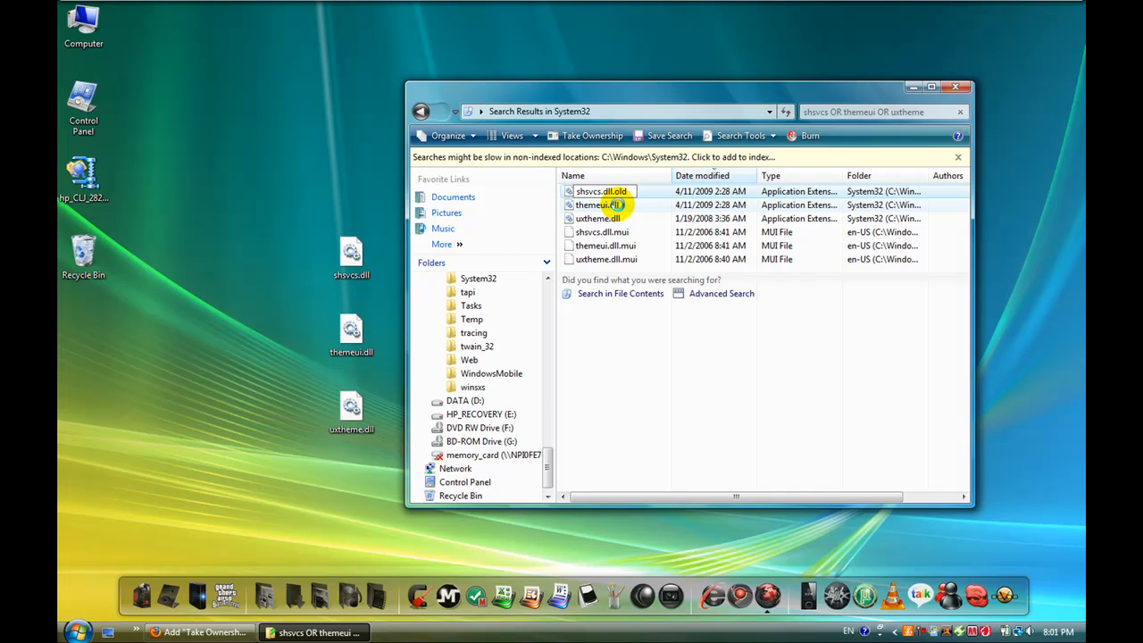
click(616, 205)
click(570, 375)
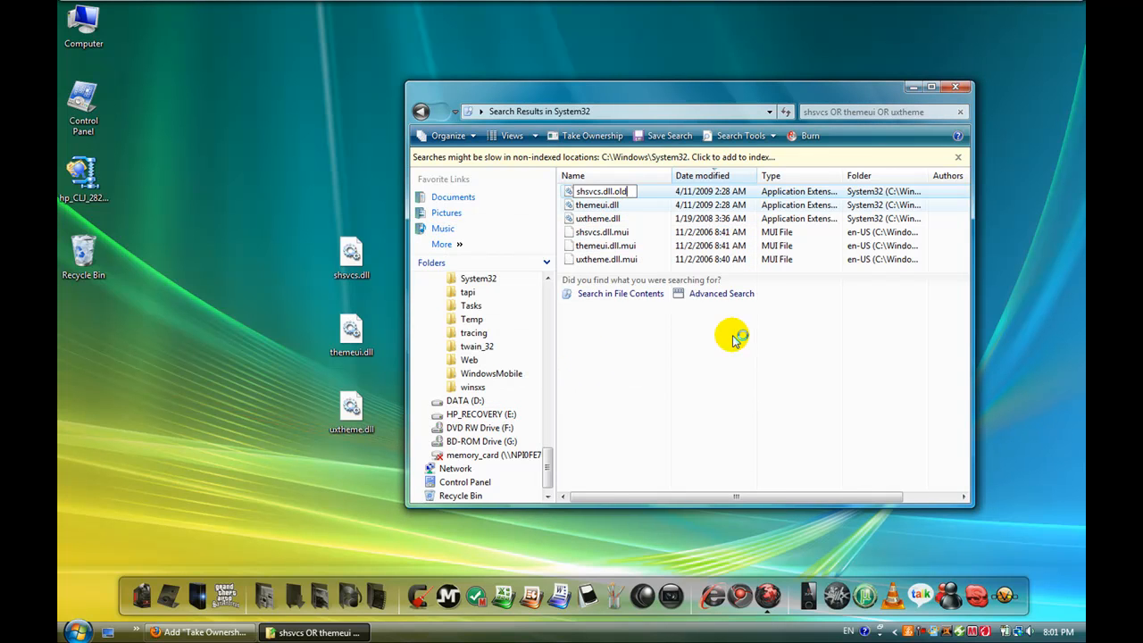
Step: Rename themeui.dll in the System32 search results to themeui.dll.old and approve the change
right_click(627, 206)
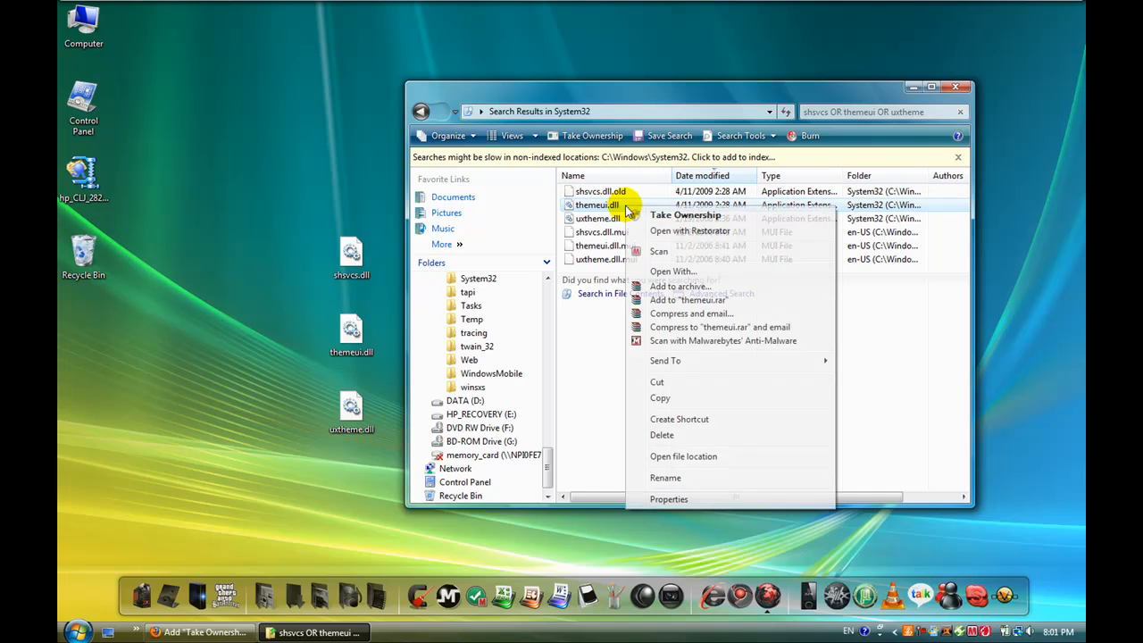
click(665, 478)
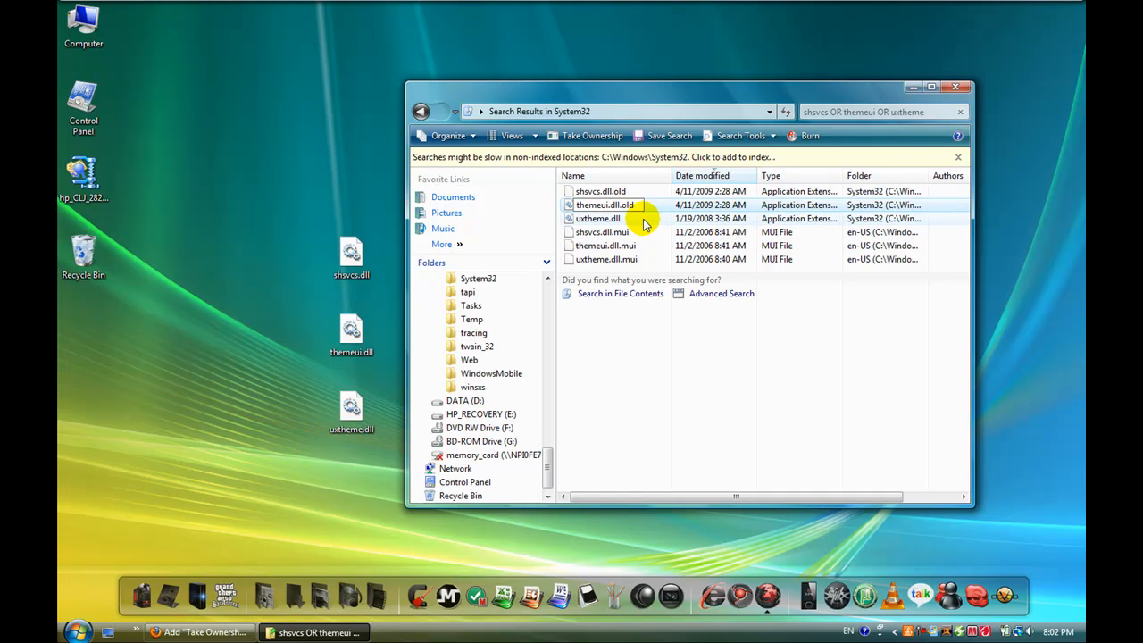
key(Return)
click(560, 375)
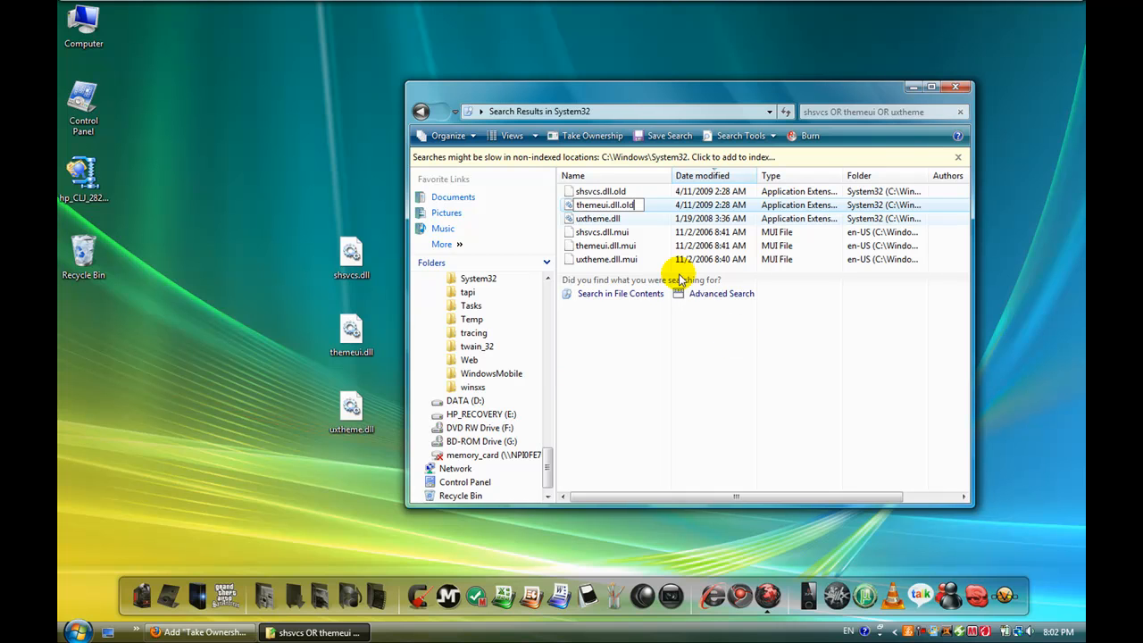
Step: Rename uxtheme.dll in the System32 search results to uxtheme.dll.old, approve the change and leave no file selected
click(633, 222)
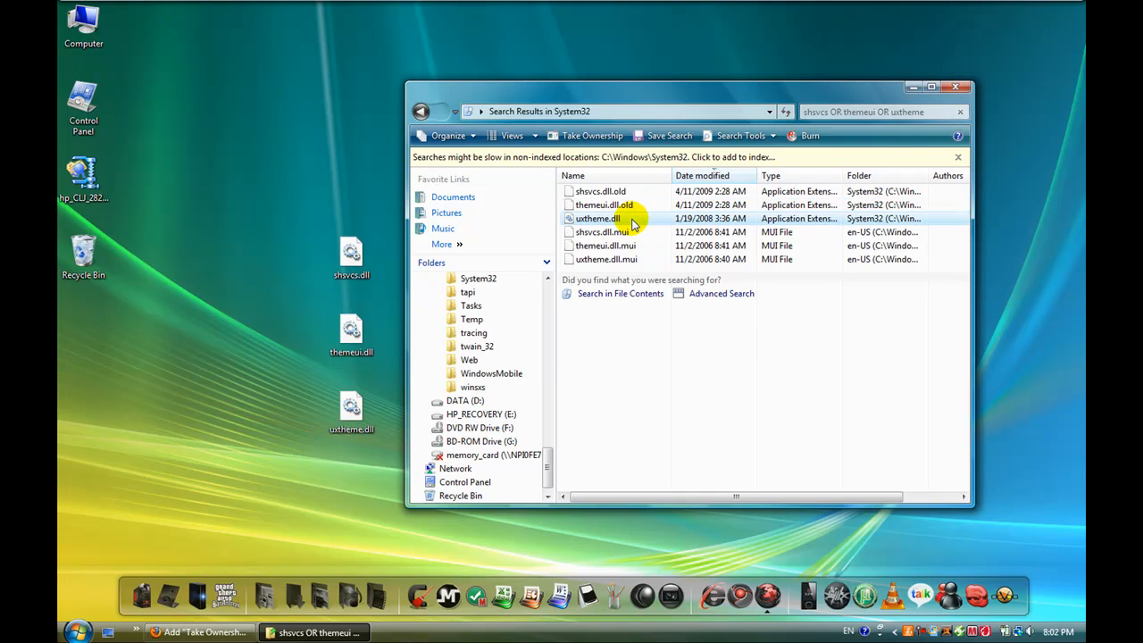
right_click(634, 222)
click(696, 501)
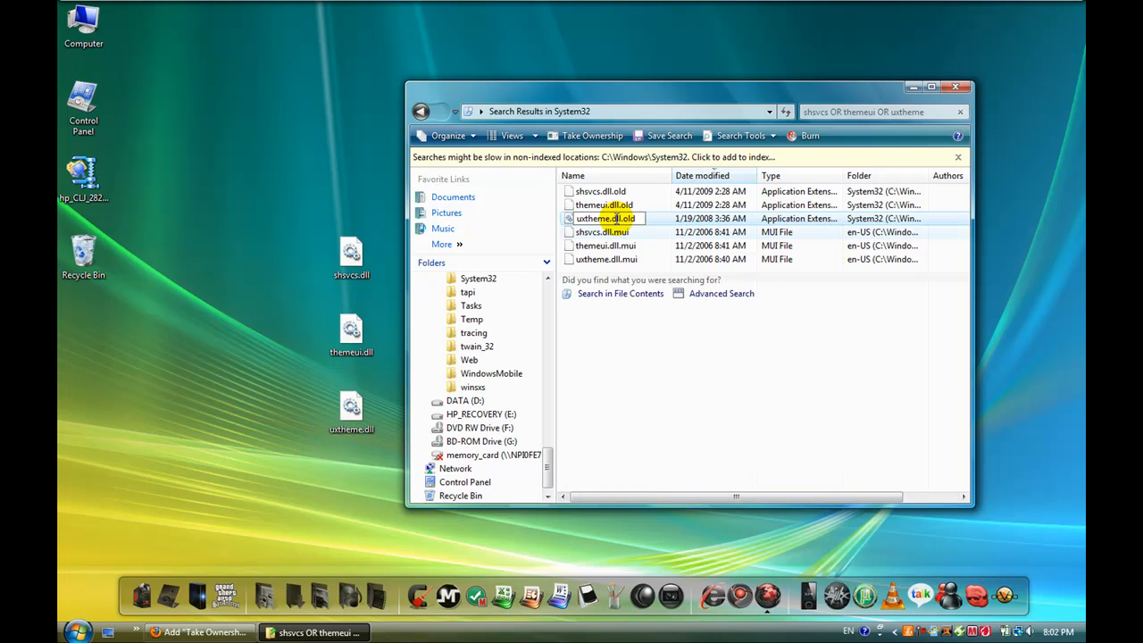
key(Return)
click(559, 375)
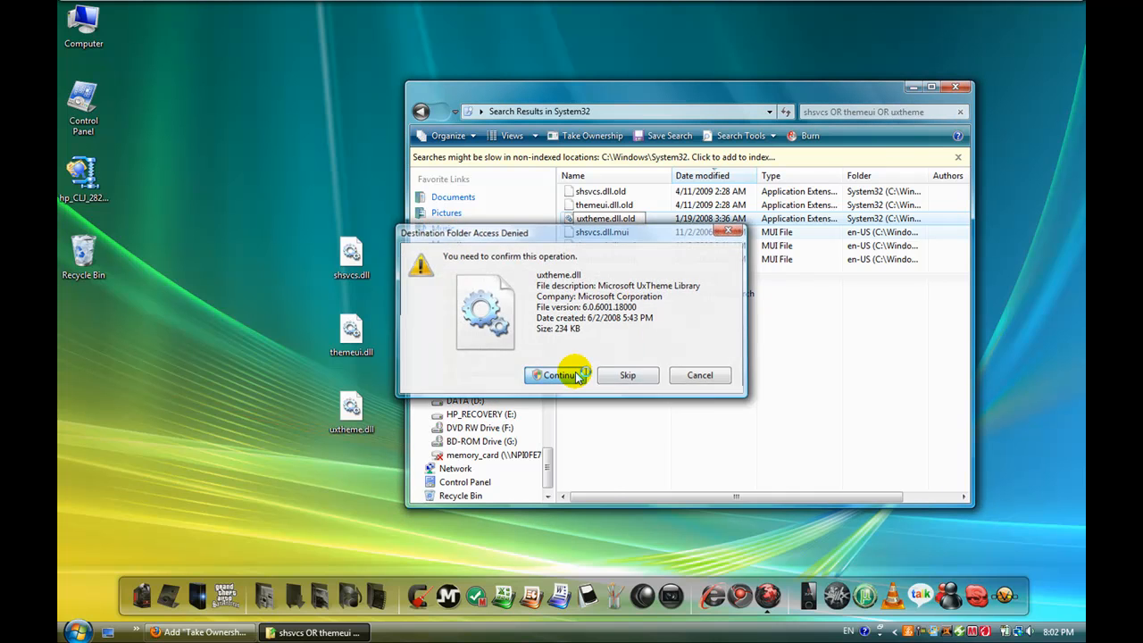
drag(635, 233, 638, 367)
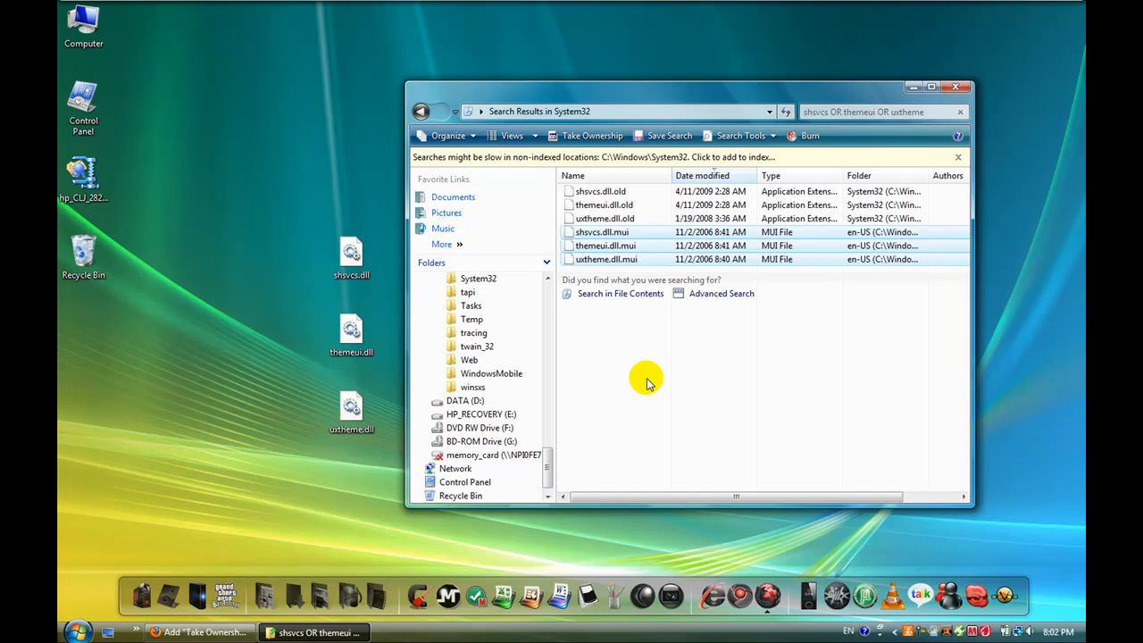
click(648, 350)
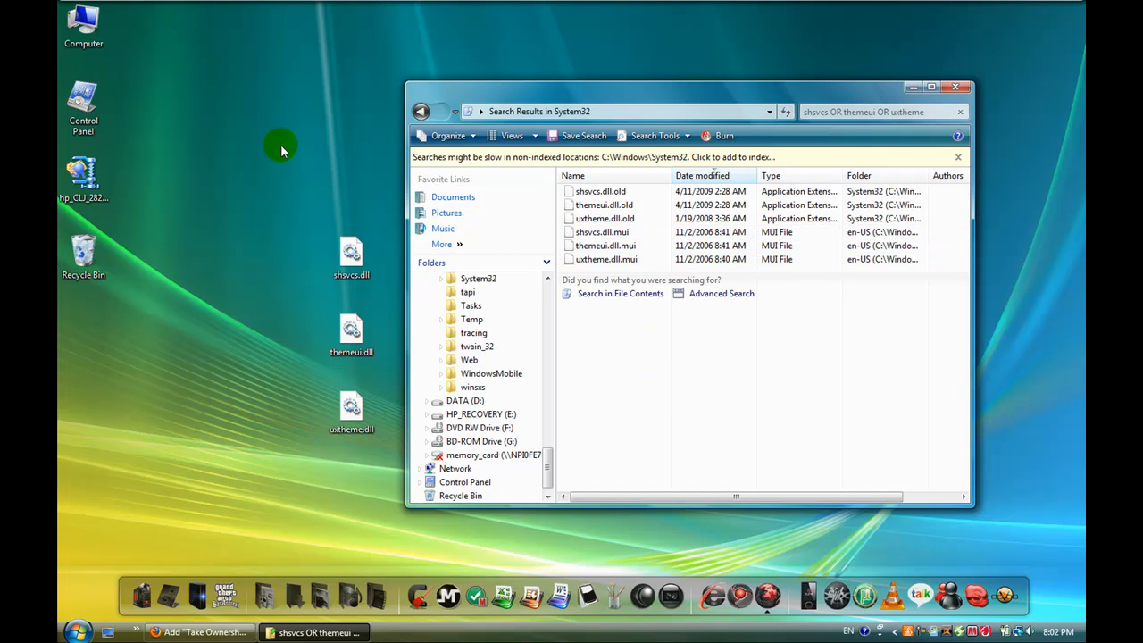
Step: Cut the three patched DLL files from the desktop and try to paste them into the search results
drag(280, 144, 384, 530)
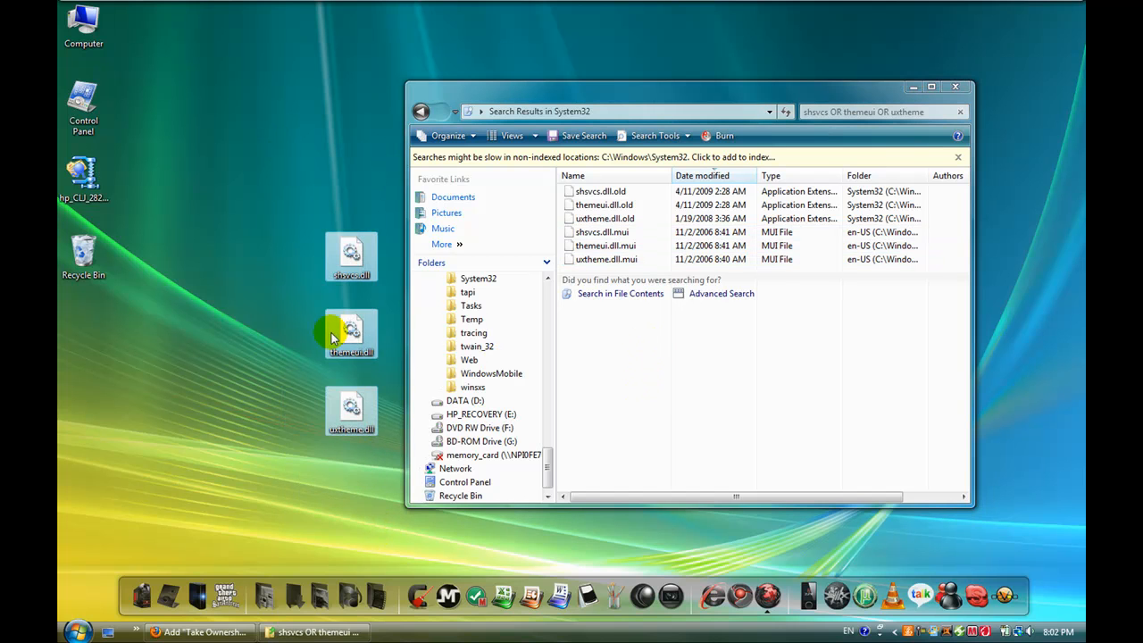
key(ctrl+x)
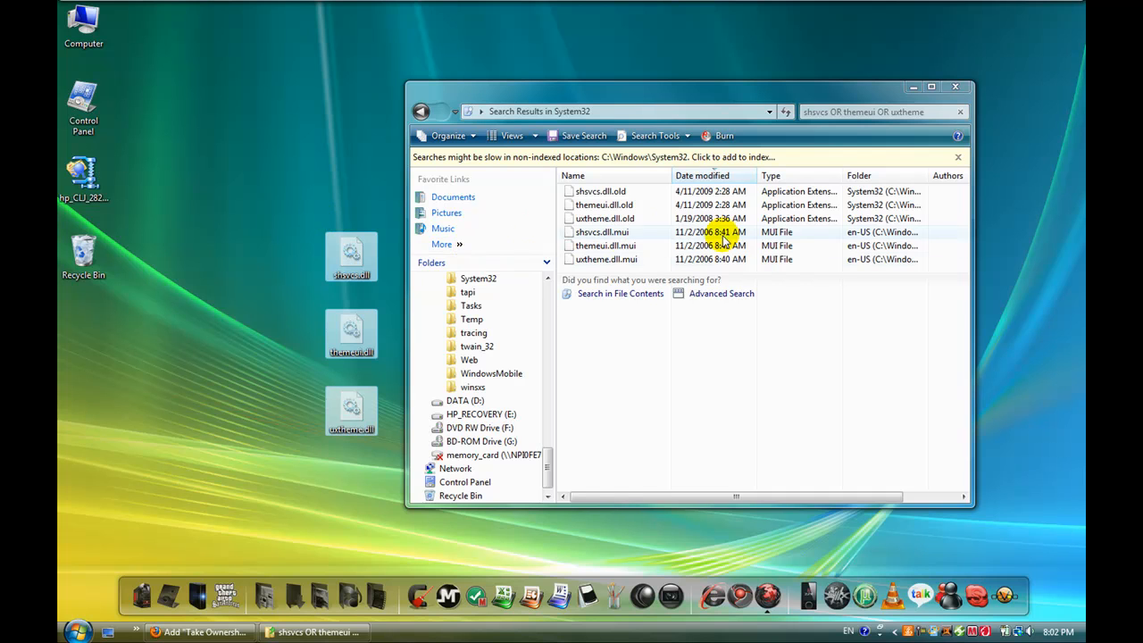
right_click(857, 272)
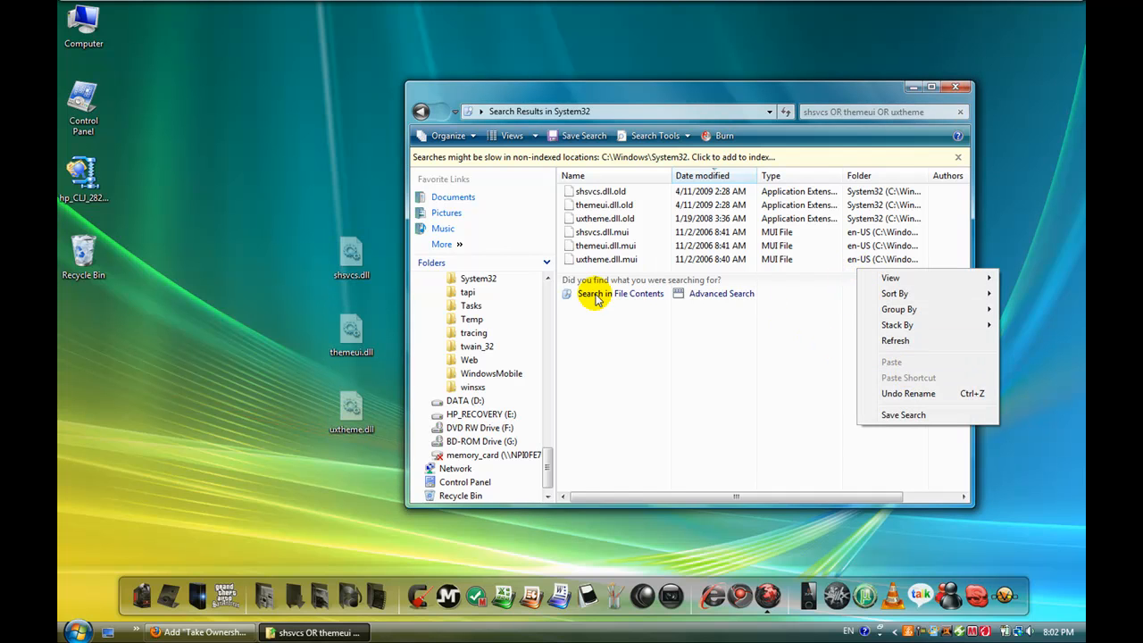
right_click(572, 268)
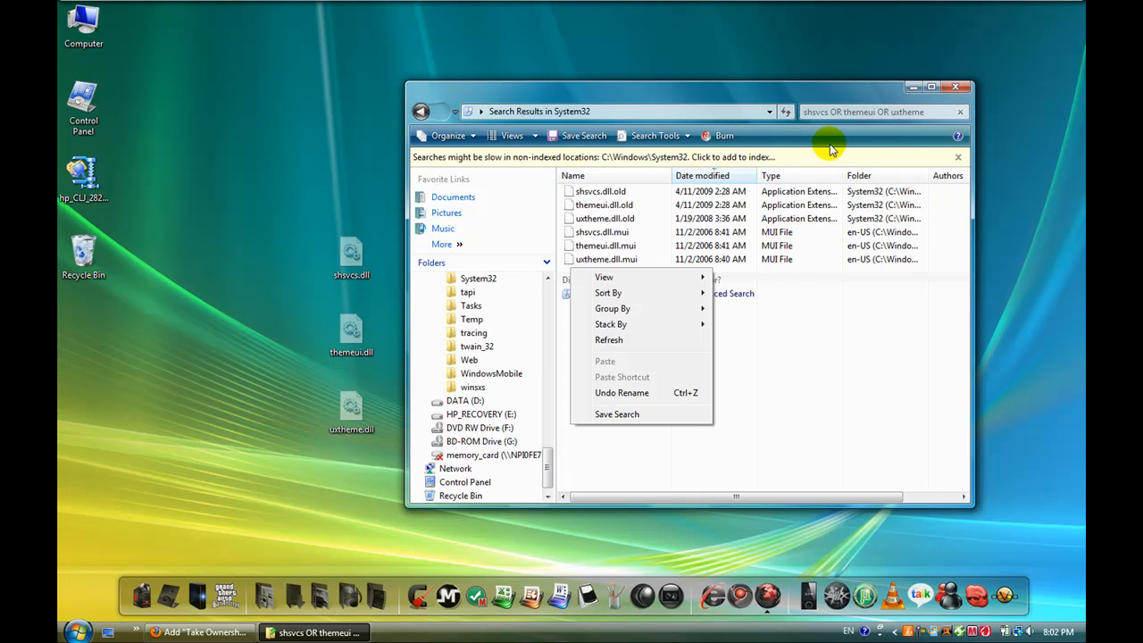
Step: Clear the search and paste the three cut DLL files into the full System32 folder, granting administrator permission for all current items
click(936, 112)
key(ctrl+a)
key(BackSpace)
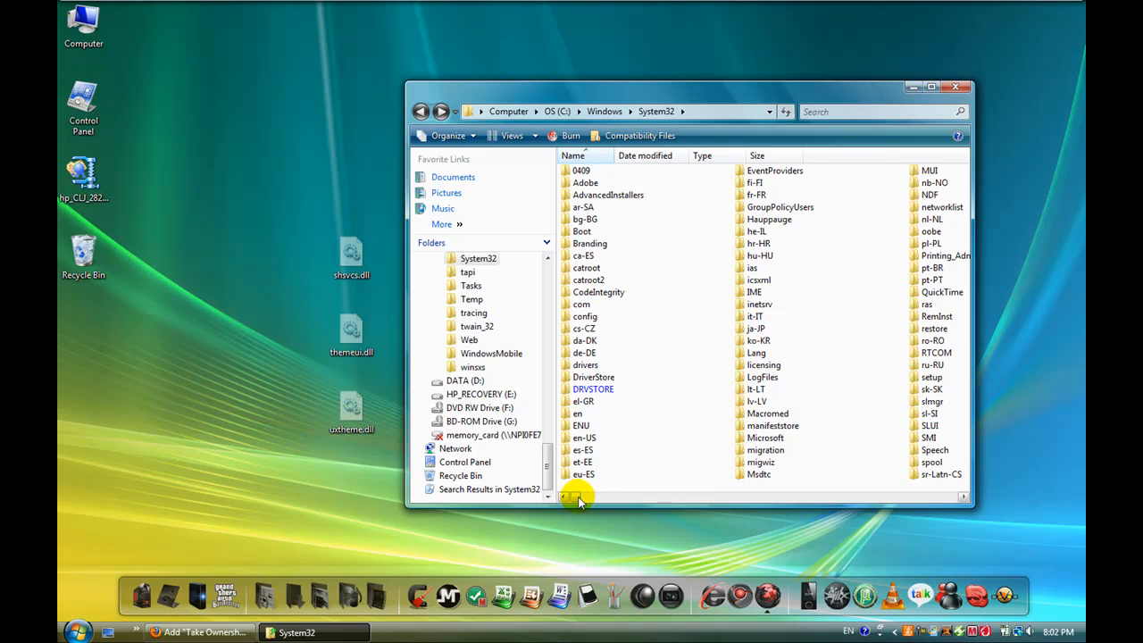
drag(578, 496, 924, 497)
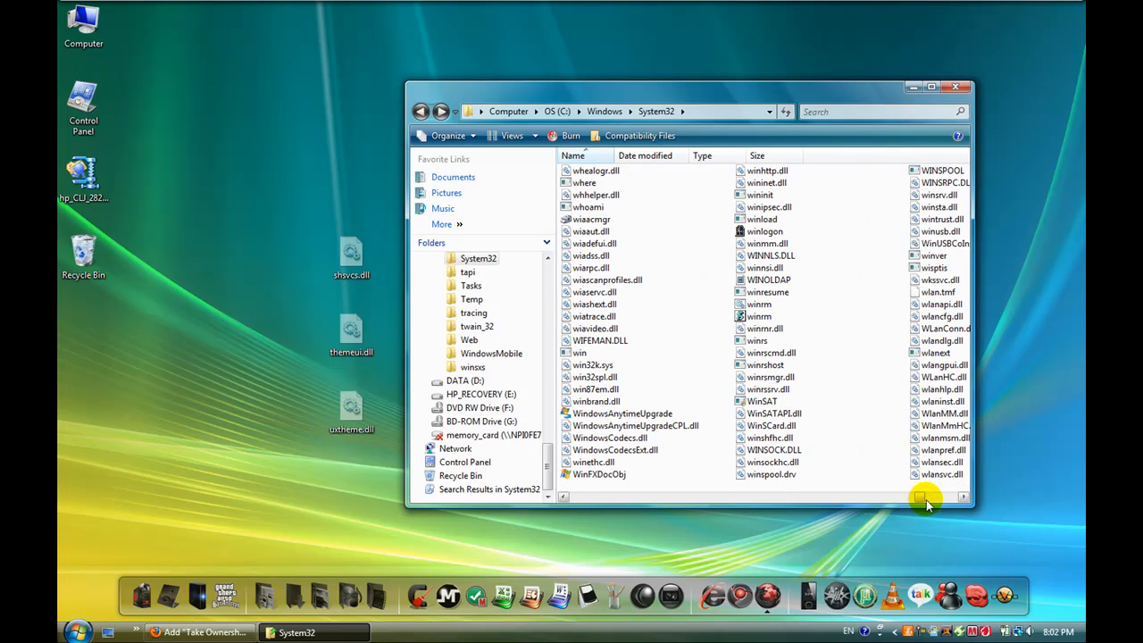
drag(919, 496, 957, 502)
right_click(769, 415)
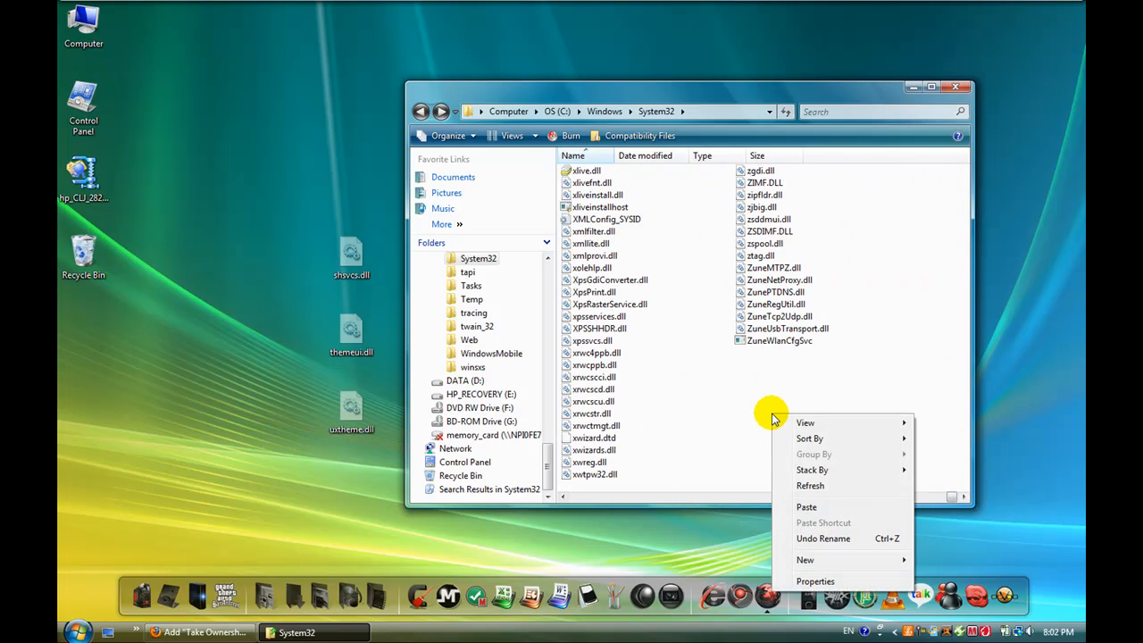
click(811, 514)
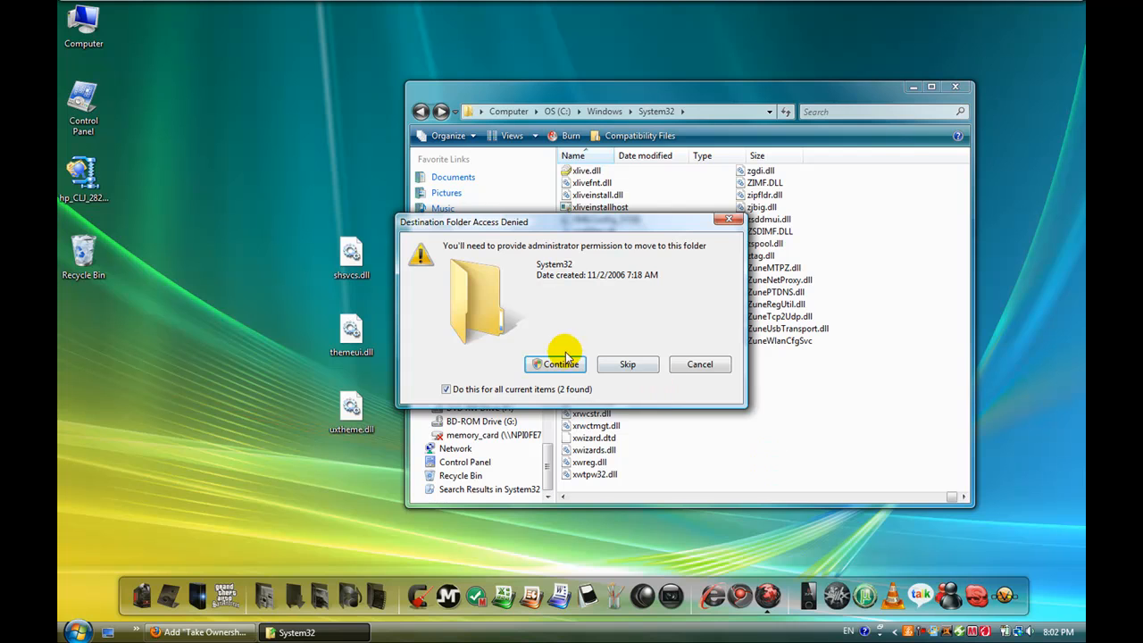
click(561, 366)
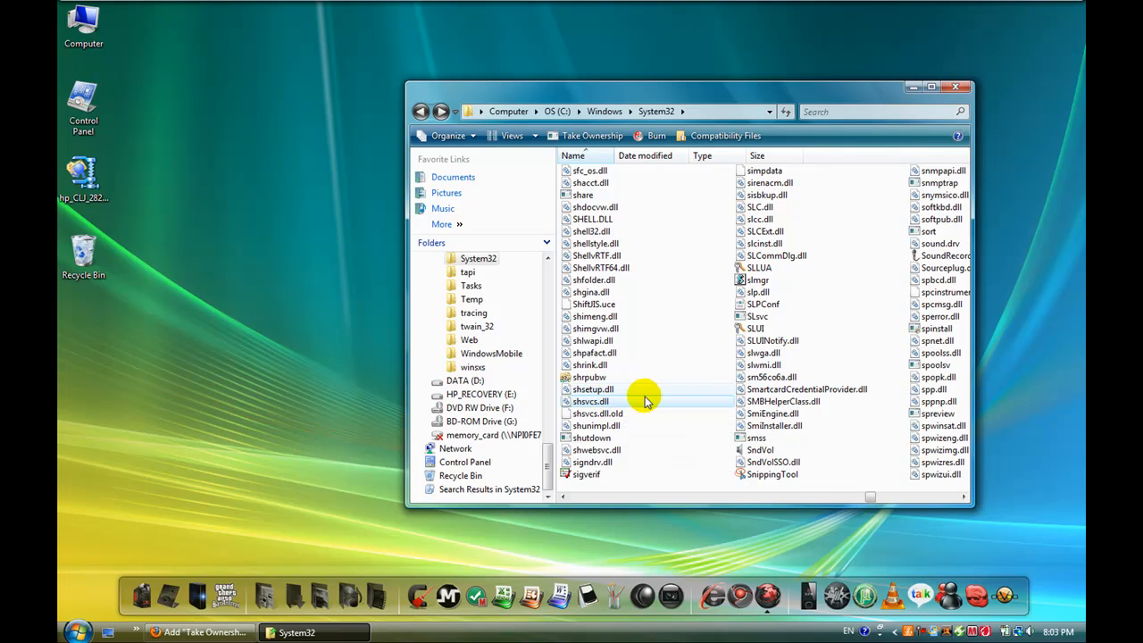
click(613, 304)
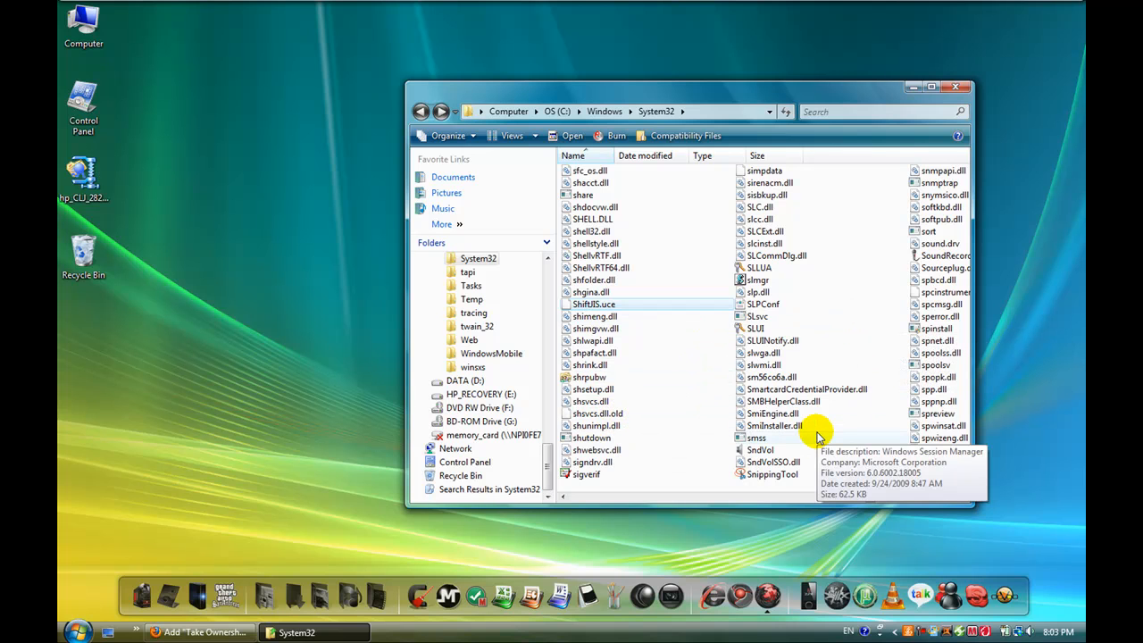
Step: Close the System32 folder window and leave the two Take Ownership registry files on the desktop unselected
click(714, 281)
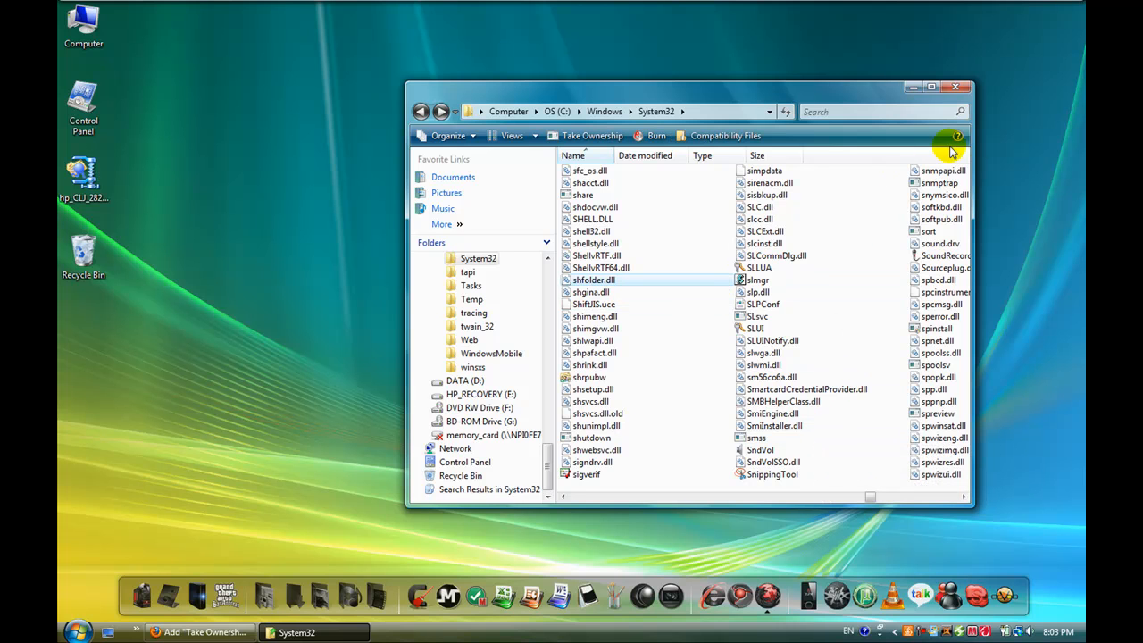
click(956, 89)
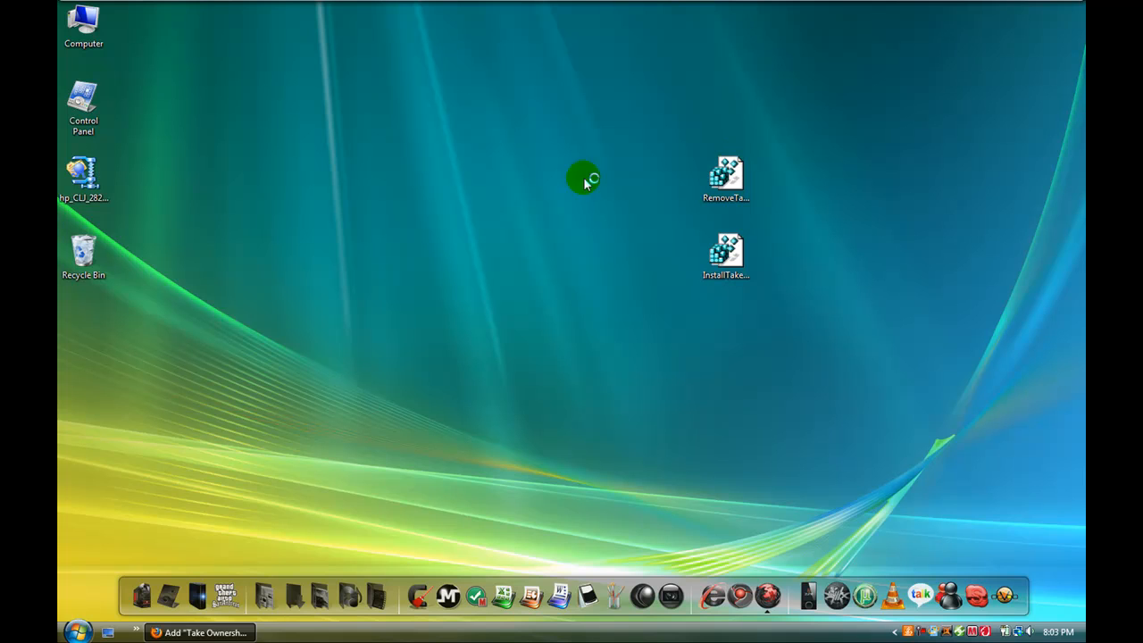
drag(658, 118, 826, 327)
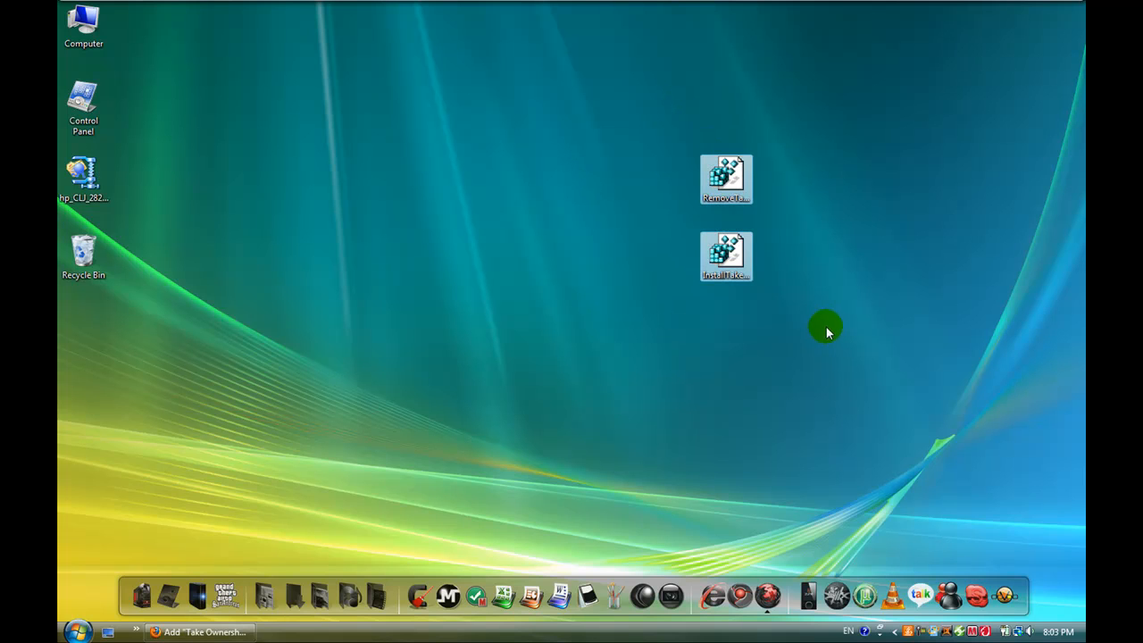
click(694, 102)
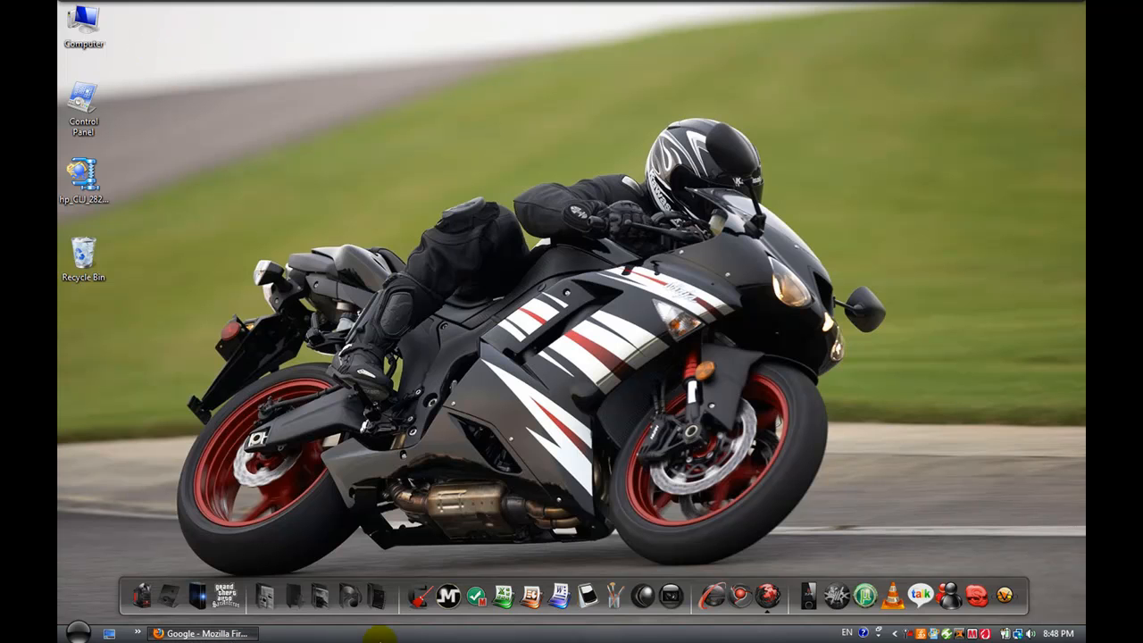
Step: Inspect the new theme on the Start menu and in the C: drive's Program Files folder, closing both when done
click(76, 632)
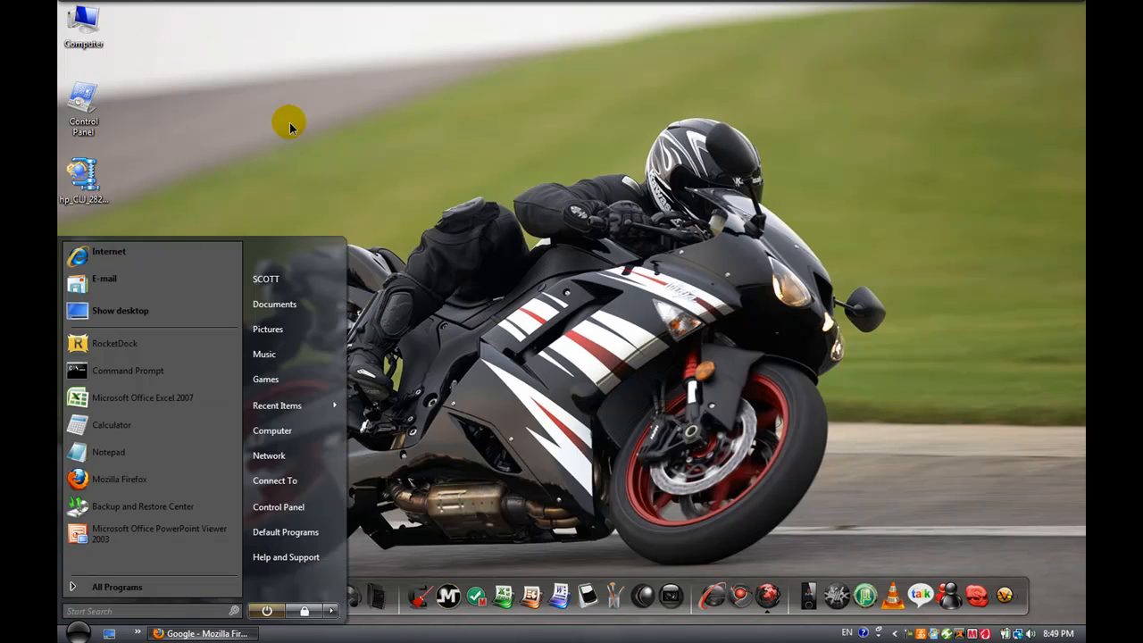
click(289, 123)
click(188, 14)
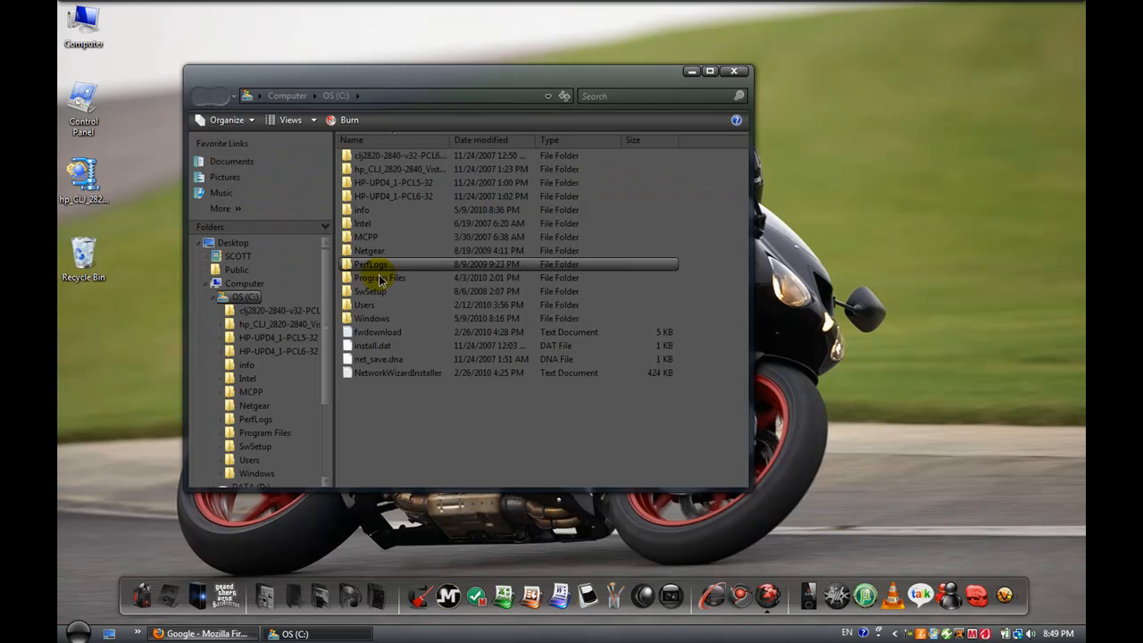
double_click(409, 276)
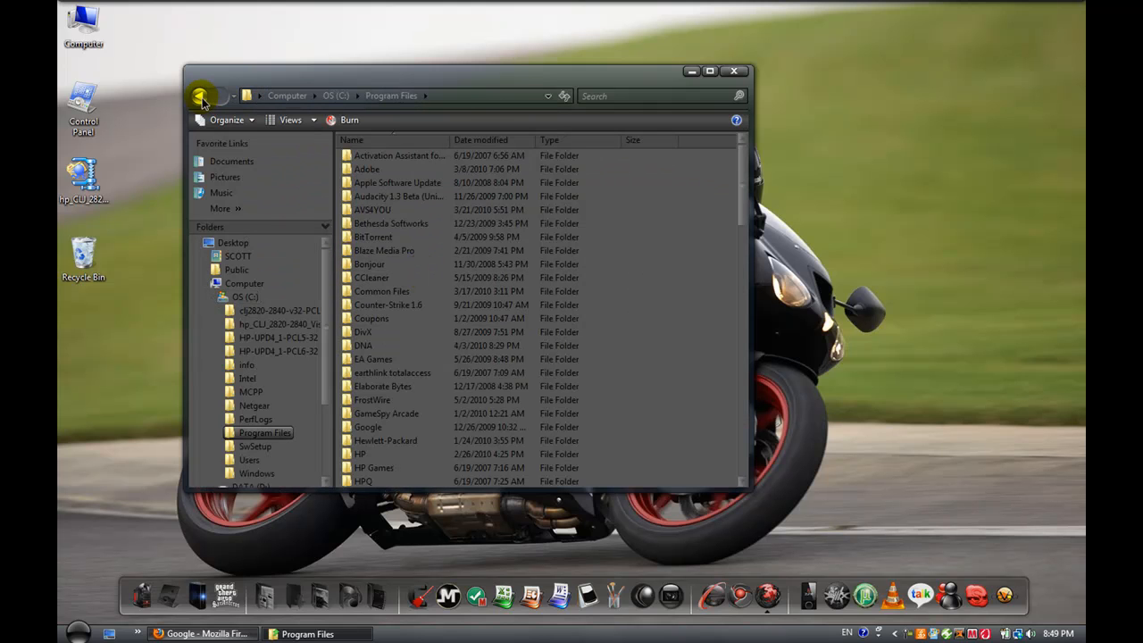
click(199, 95)
click(741, 75)
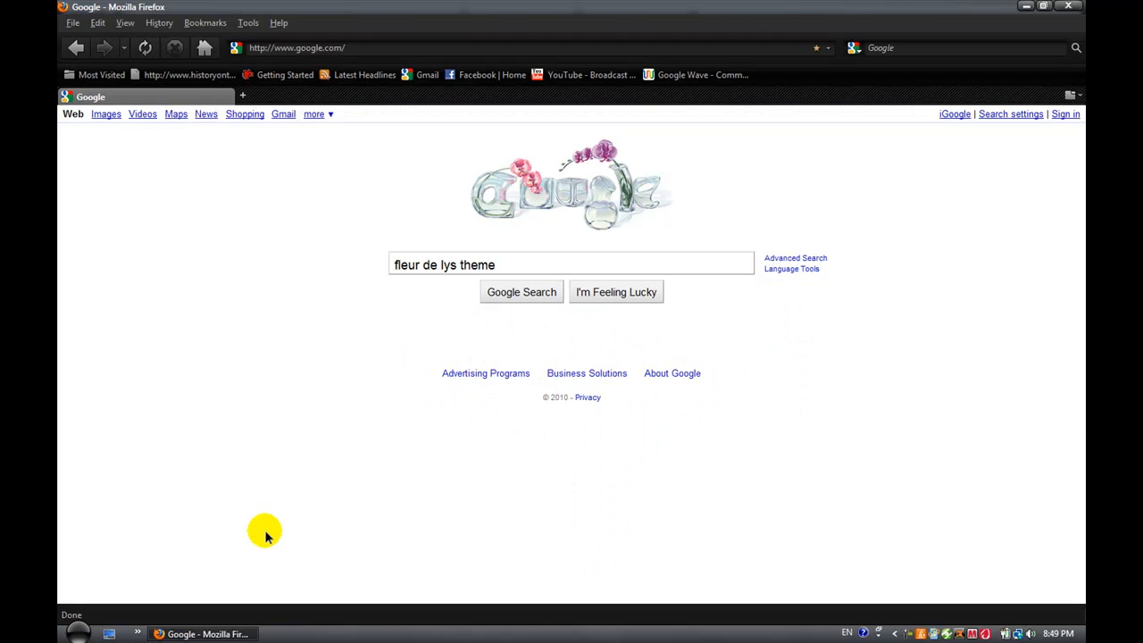
Step: Switch to Firefox, search Google for "fleur de lys theme" and open the Fleur-de-lys page on deviantART
click(201, 632)
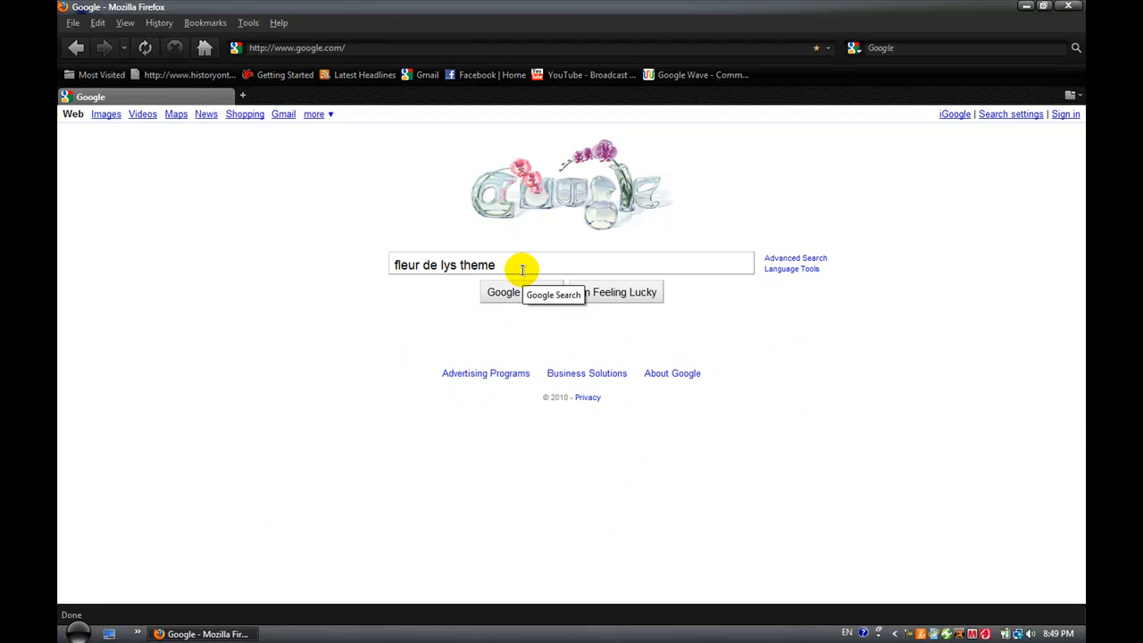
drag(522, 269, 331, 288)
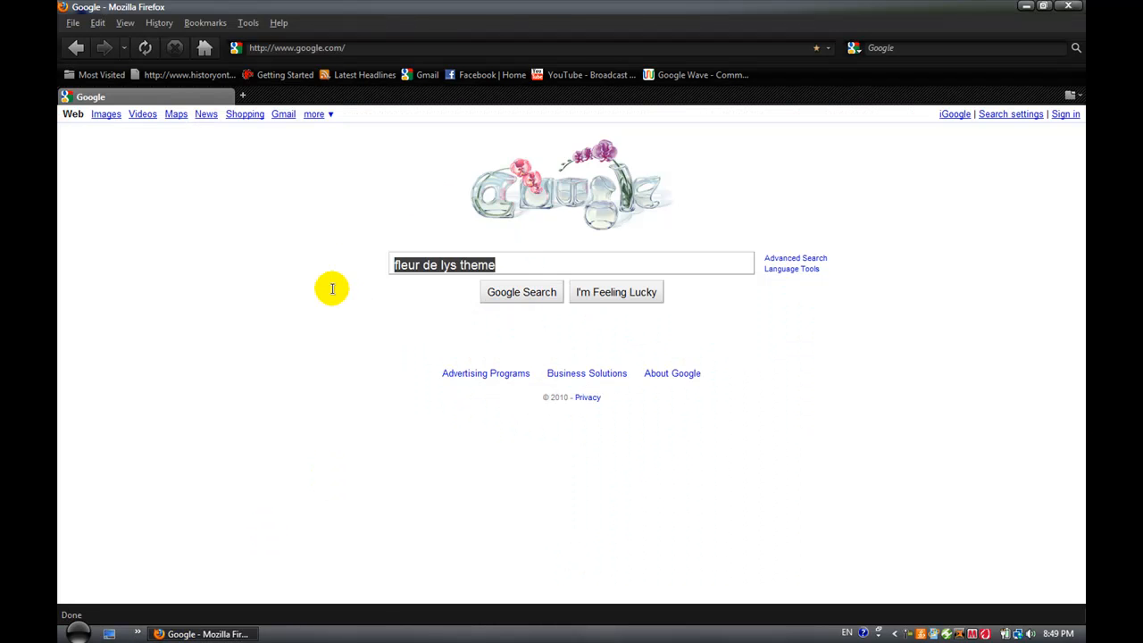
click(524, 298)
click(314, 197)
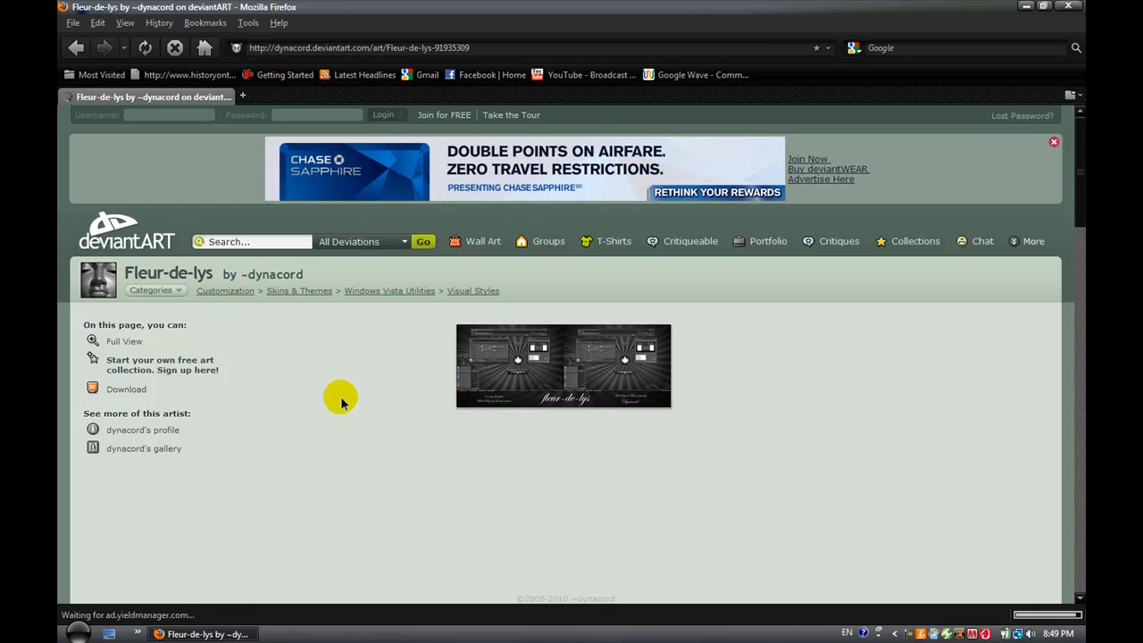
Step: Return from the deviantART page to the Google home page and minimize the browser
click(75, 47)
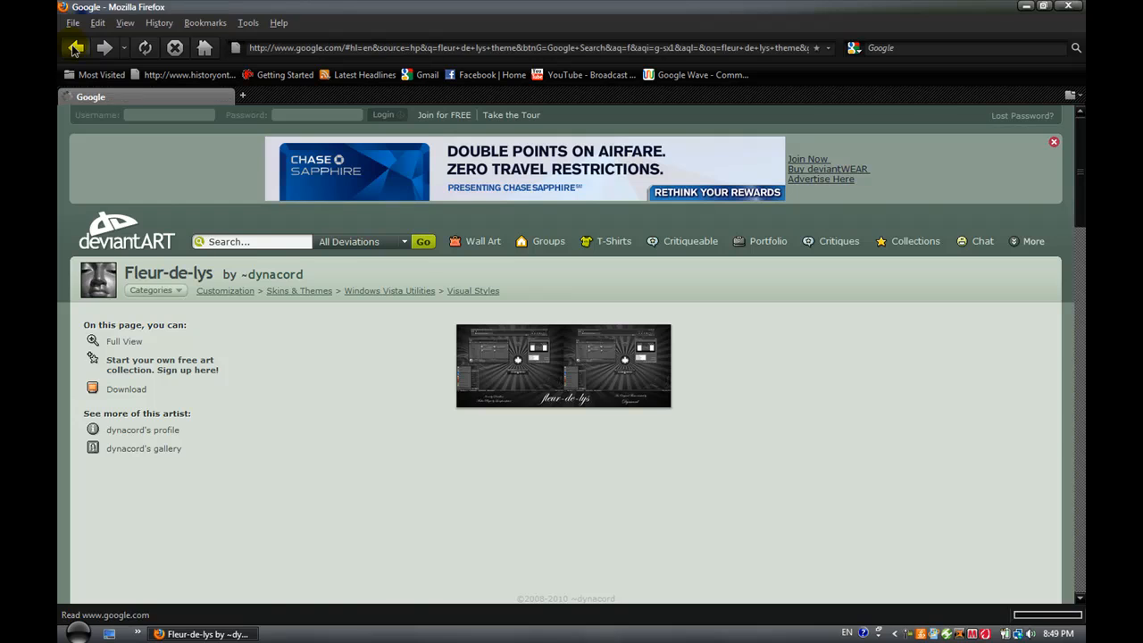
click(75, 47)
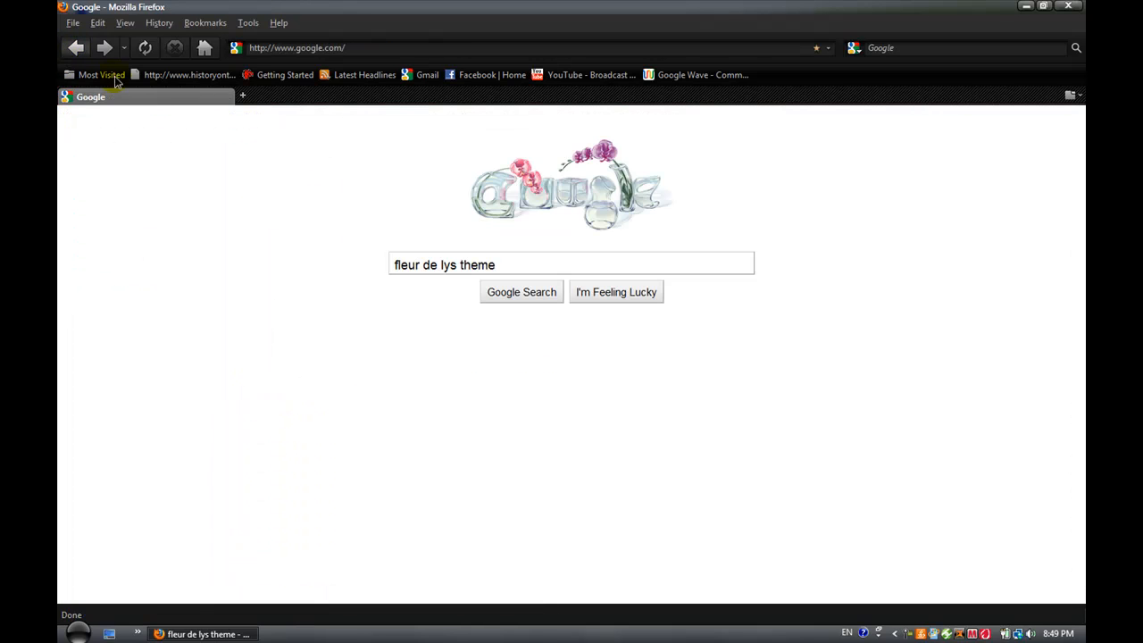
click(243, 634)
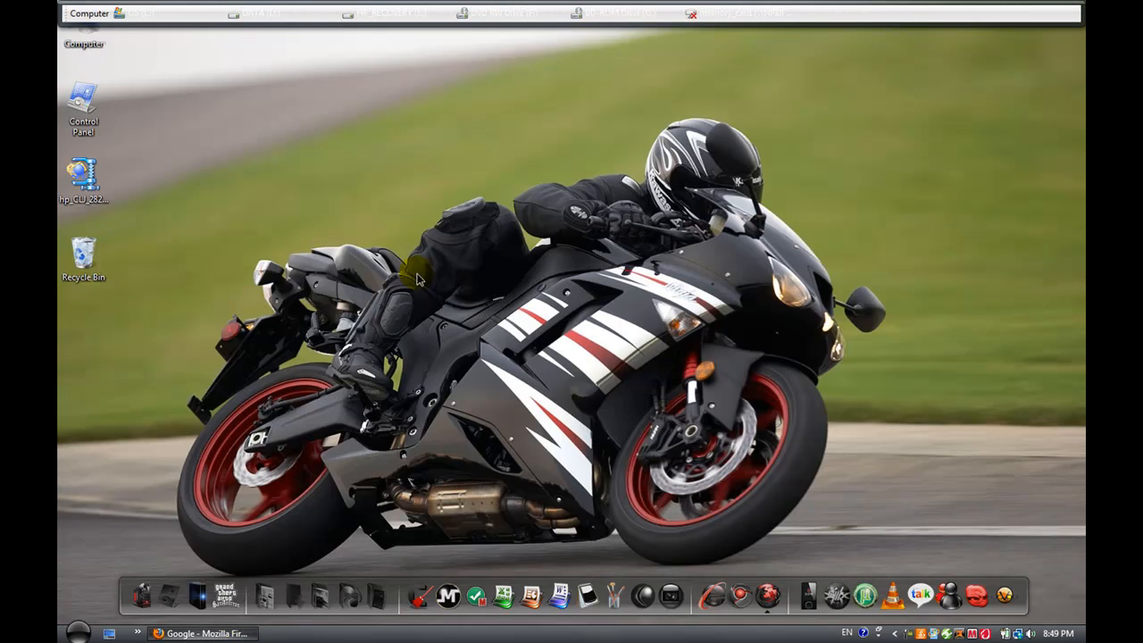